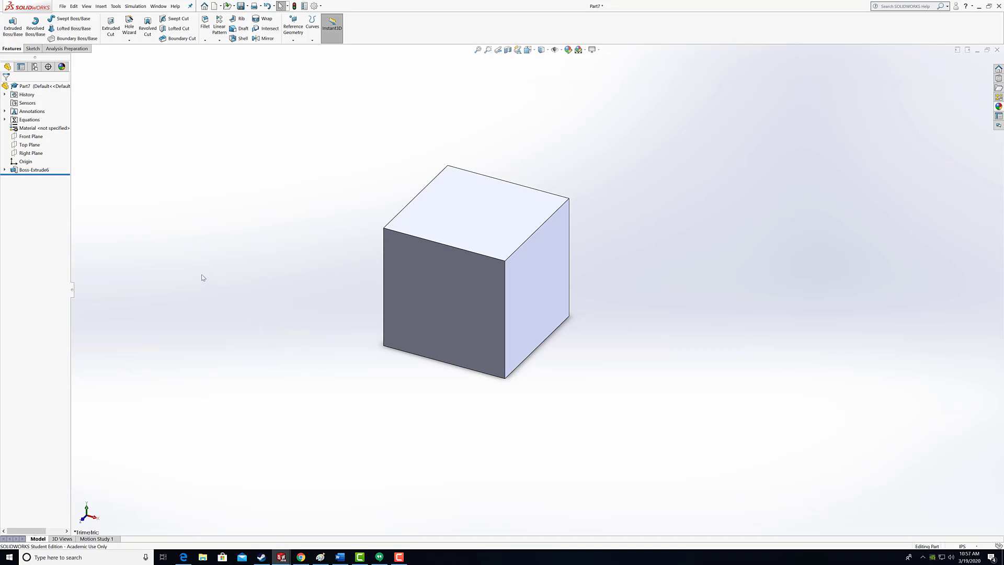
pyautogui.moveTo(208, 158); pyautogui.dragTo(669, 402)
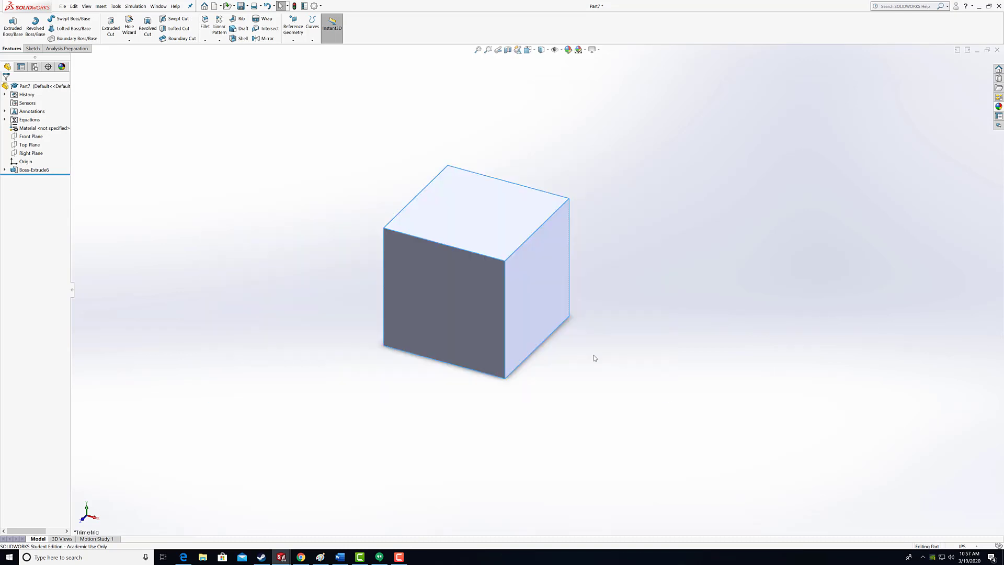
pyautogui.press('Escape')
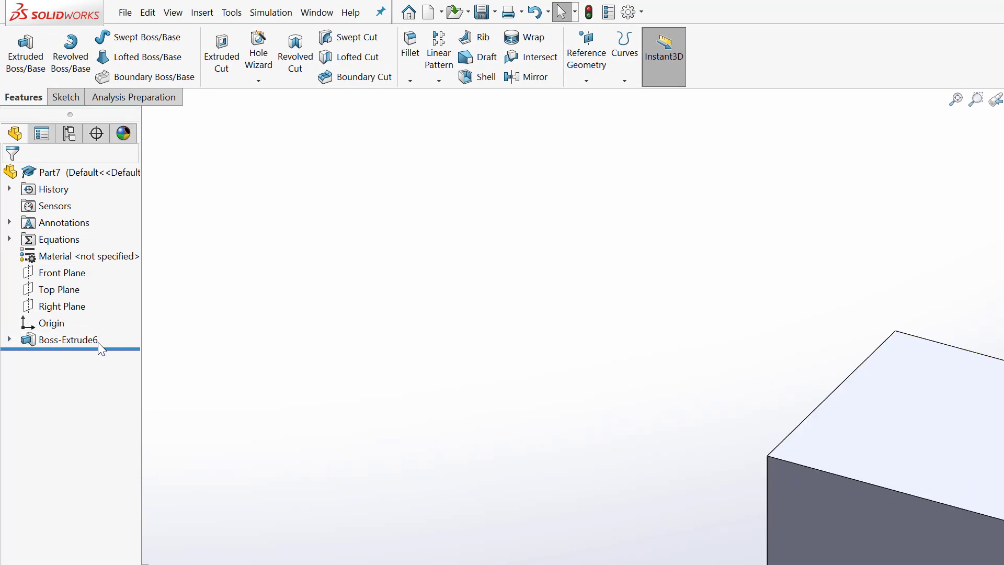
# Step: Open the base sketch of the cube's boss extrude for editing, viewed normal to its plane
pyautogui.click(9, 340)
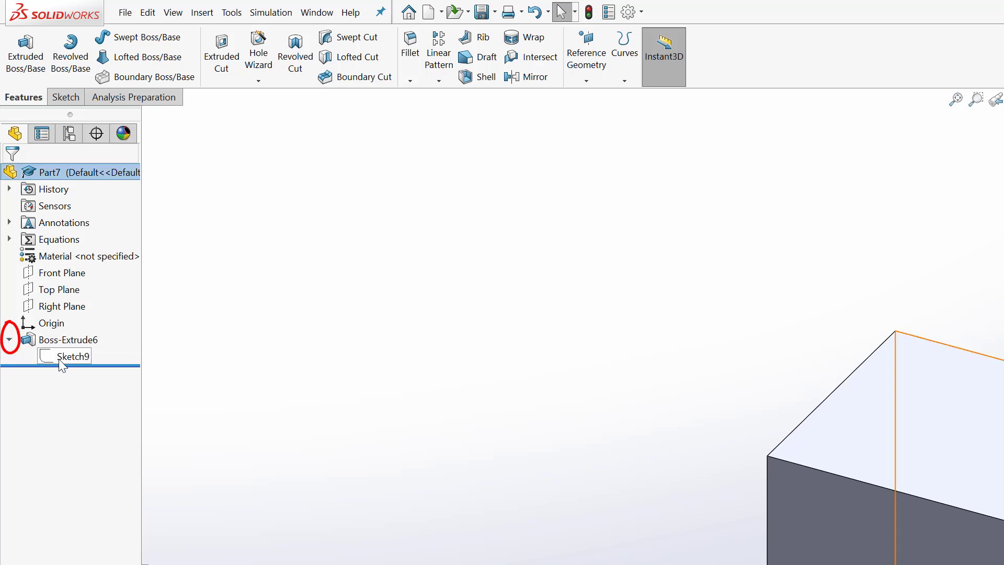
pyautogui.click(81, 360)
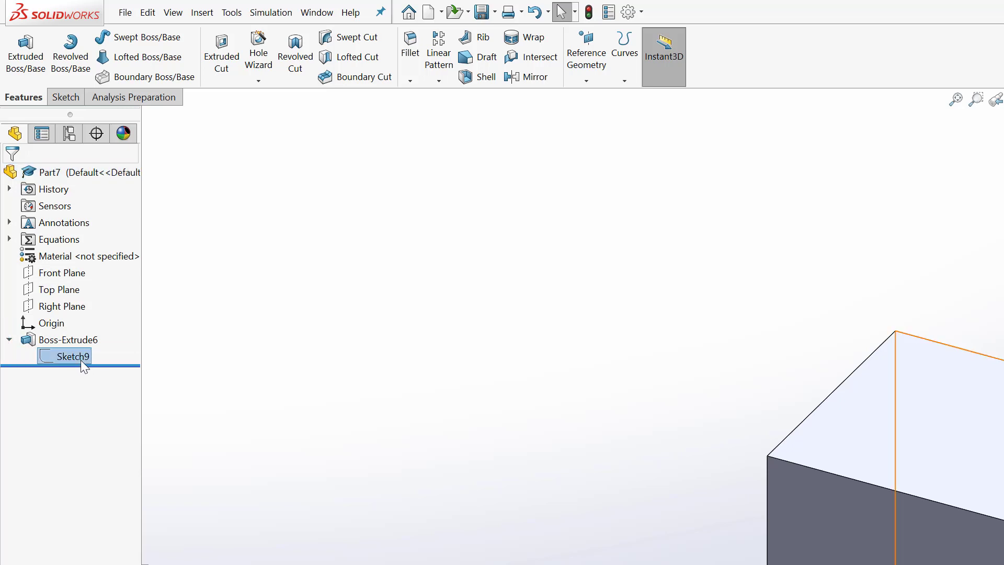
pyautogui.rightClick(81, 361)
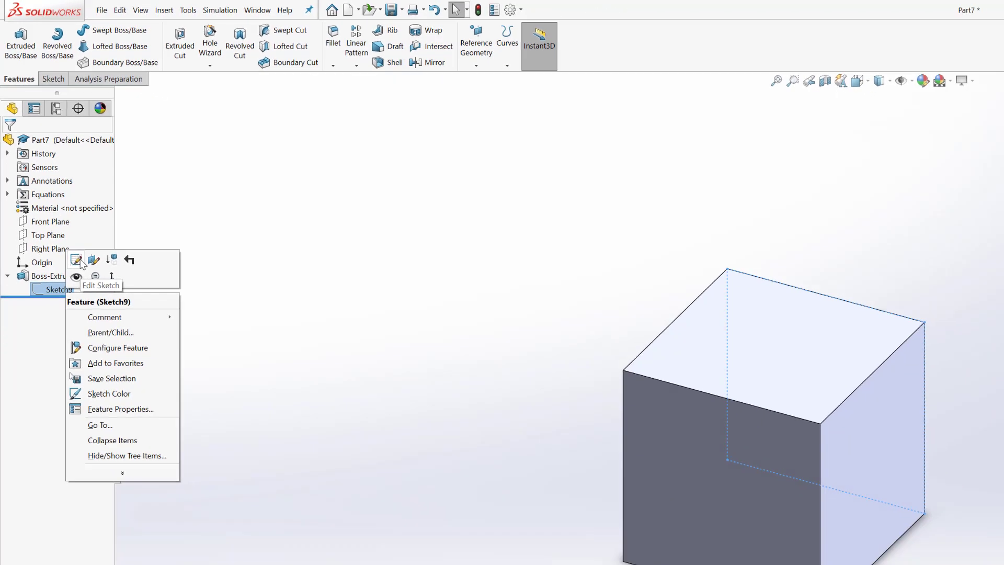
pyautogui.click(94, 319)
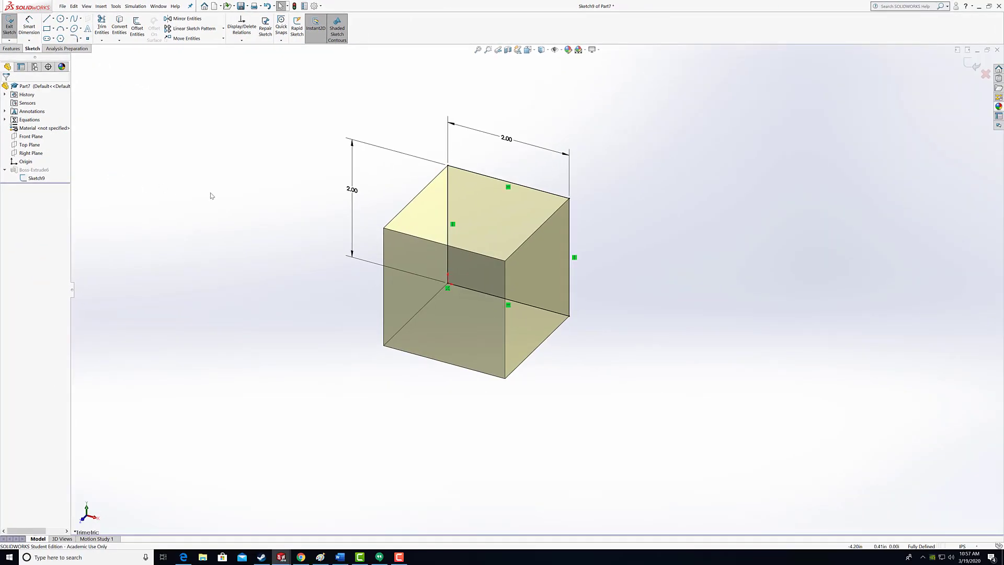
pyautogui.press('space')
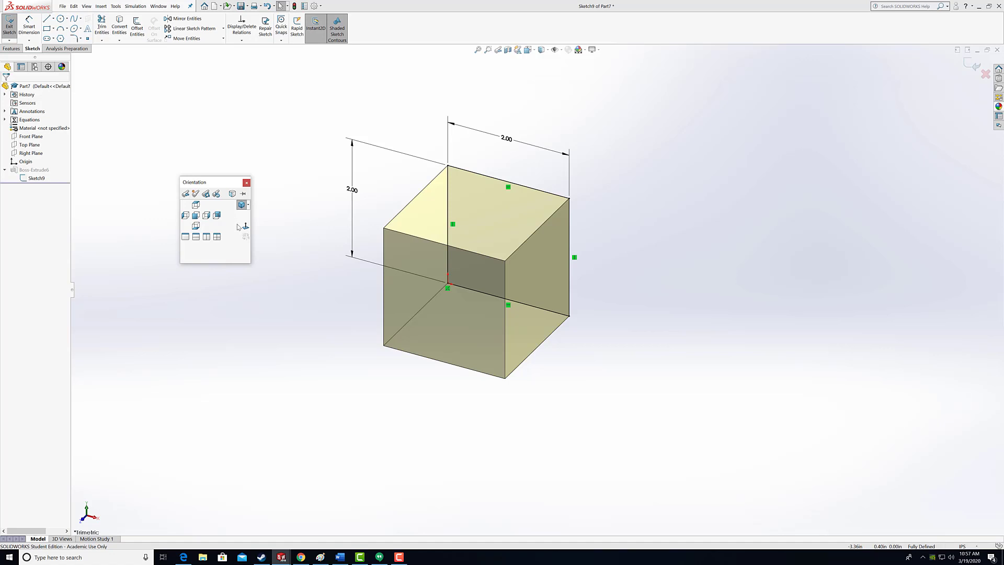
pyautogui.click(246, 227)
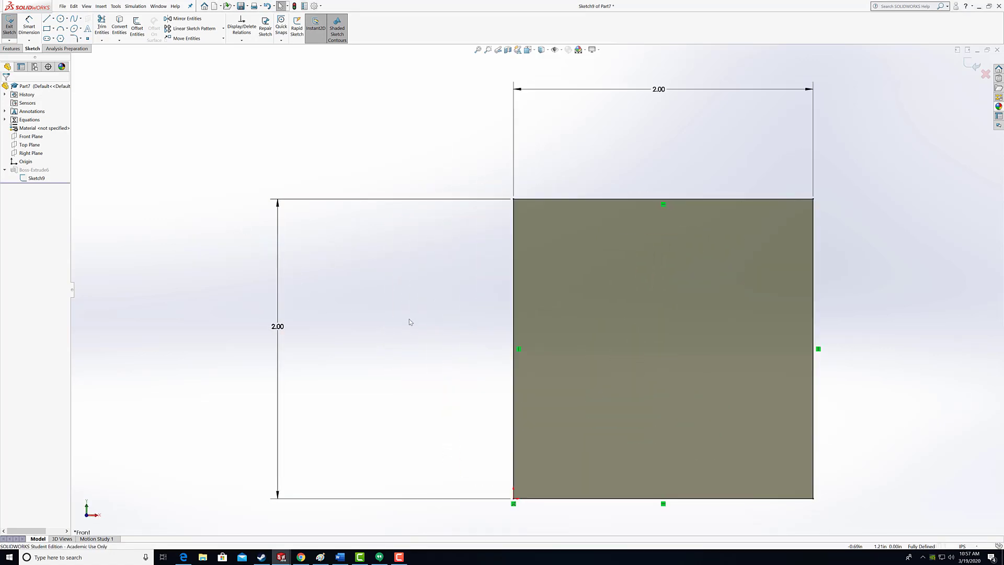
pyautogui.scroll(4, 694, 363)
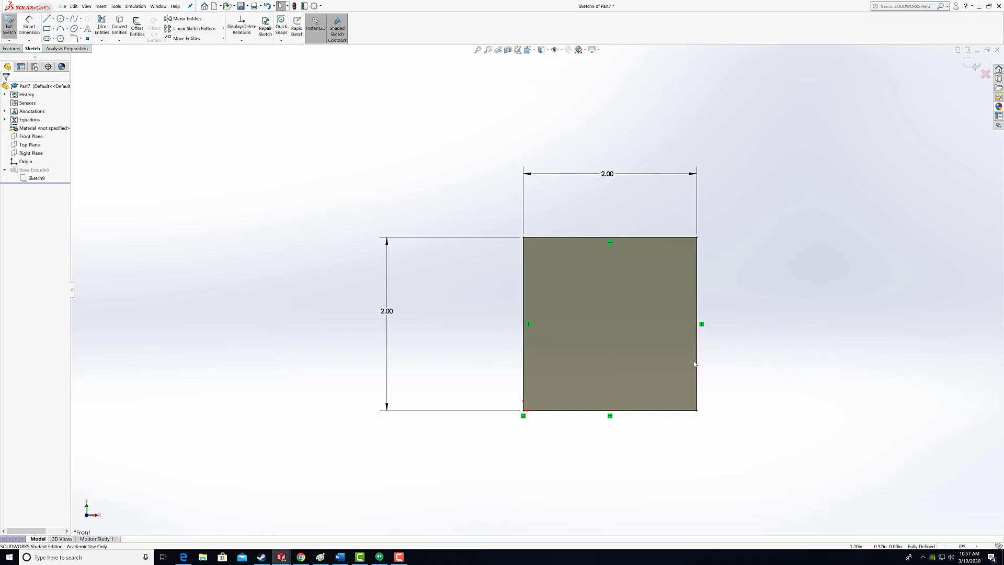
pyautogui.scroll(-2, 693, 363)
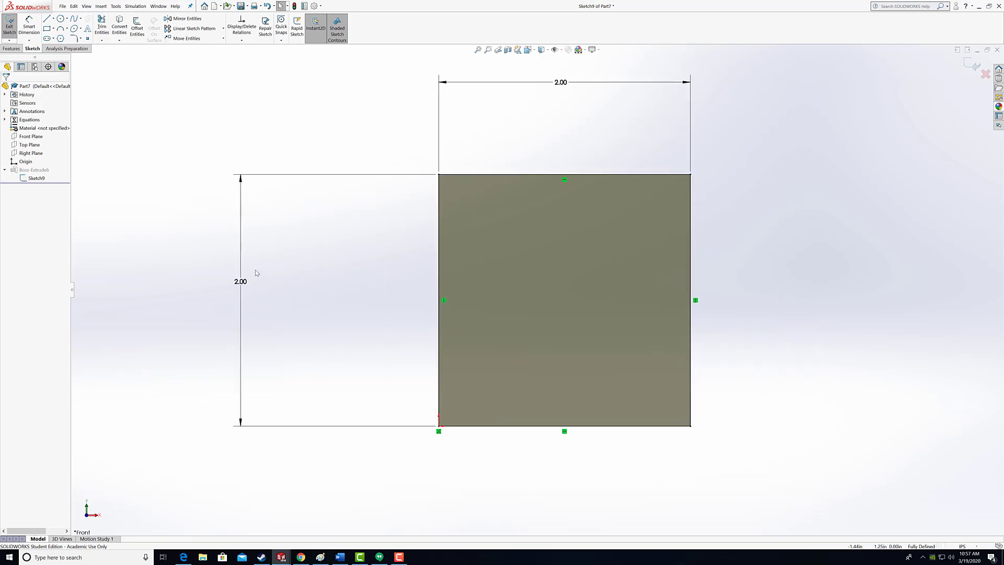
# Step: Keep the sketch rectangle's height at 2 in and set its width to 5 in
pyautogui.click(250, 282)
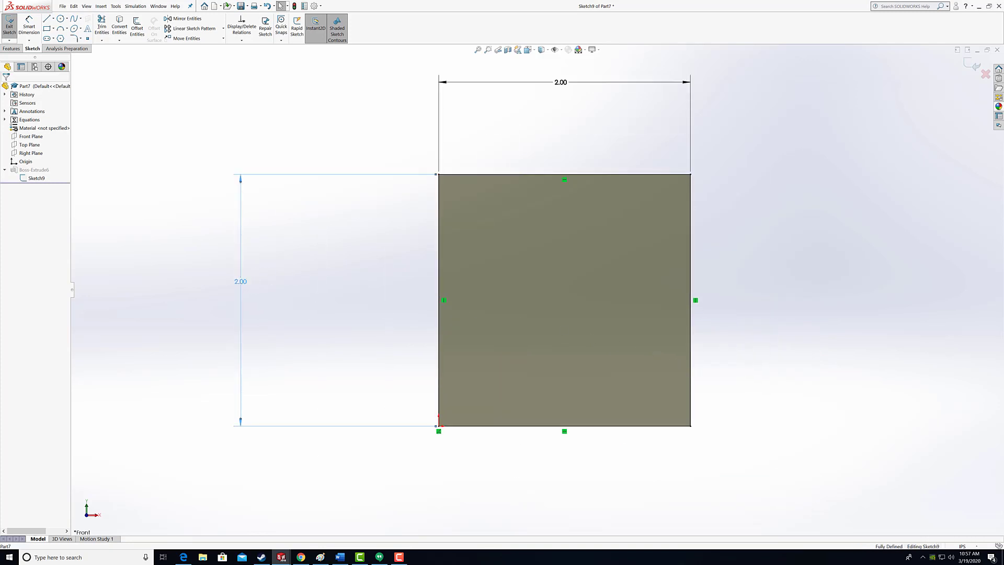
pyautogui.doubleClick(240, 282)
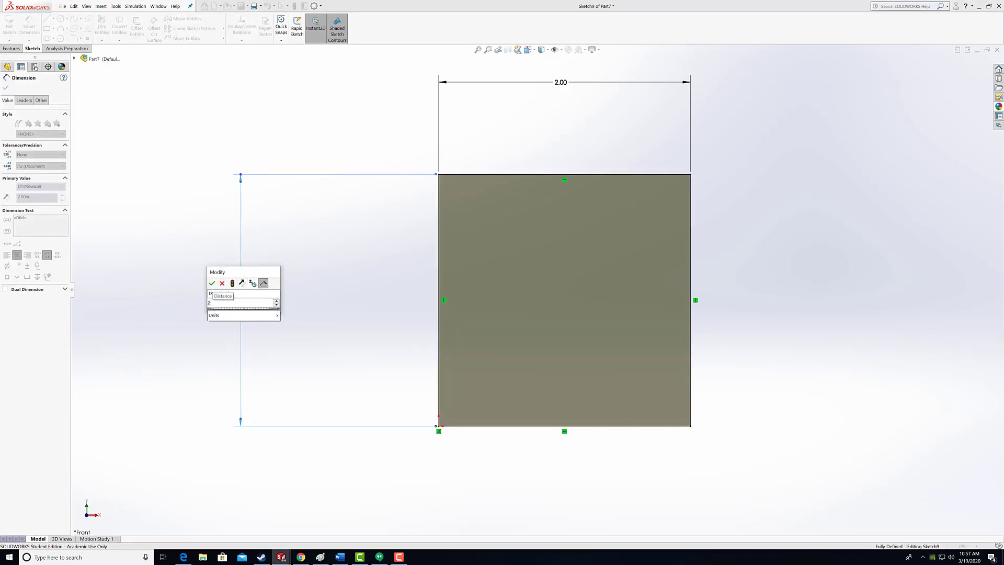
pyautogui.click(211, 283)
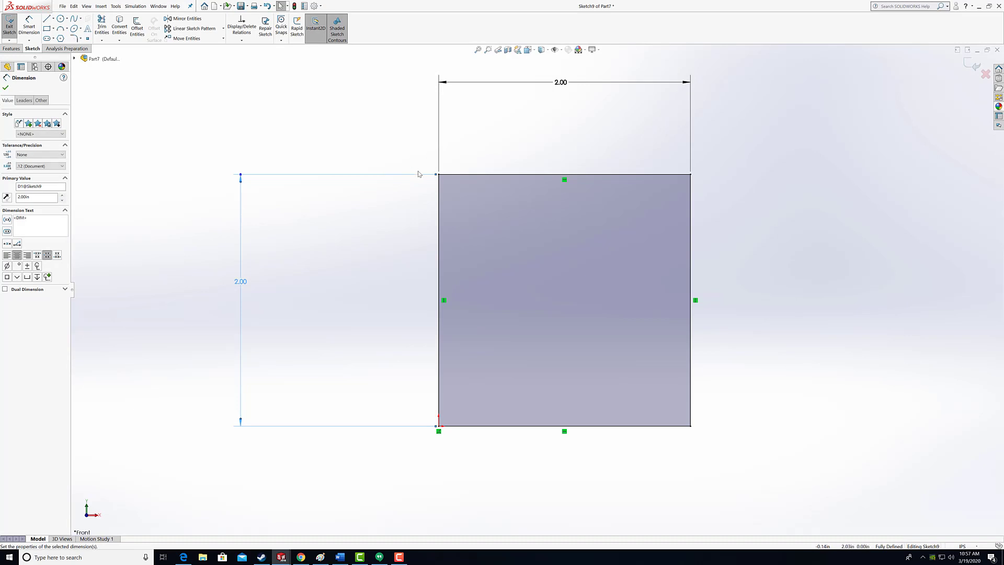
pyautogui.doubleClick(565, 86)
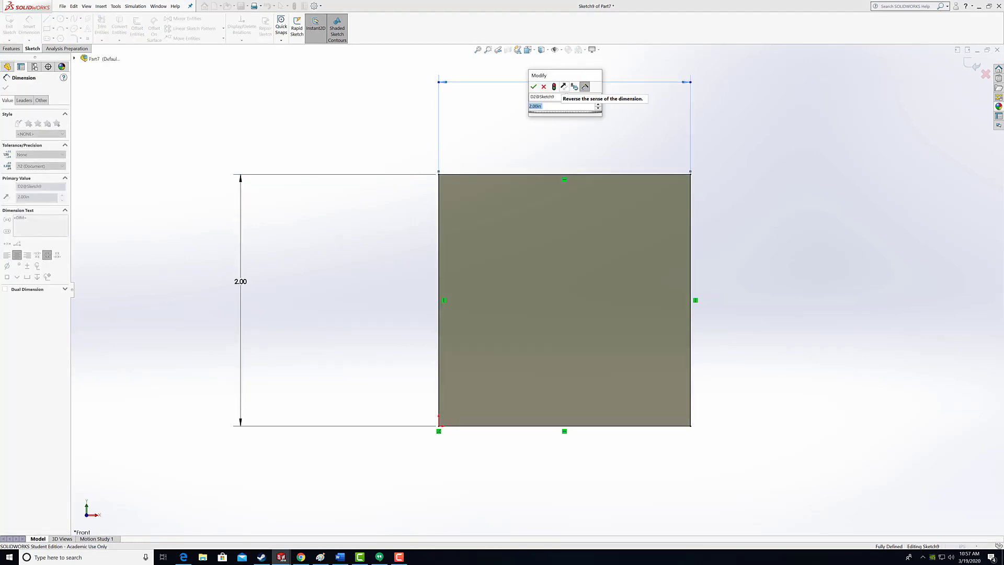
pyautogui.write('5')
pyautogui.press('Return')
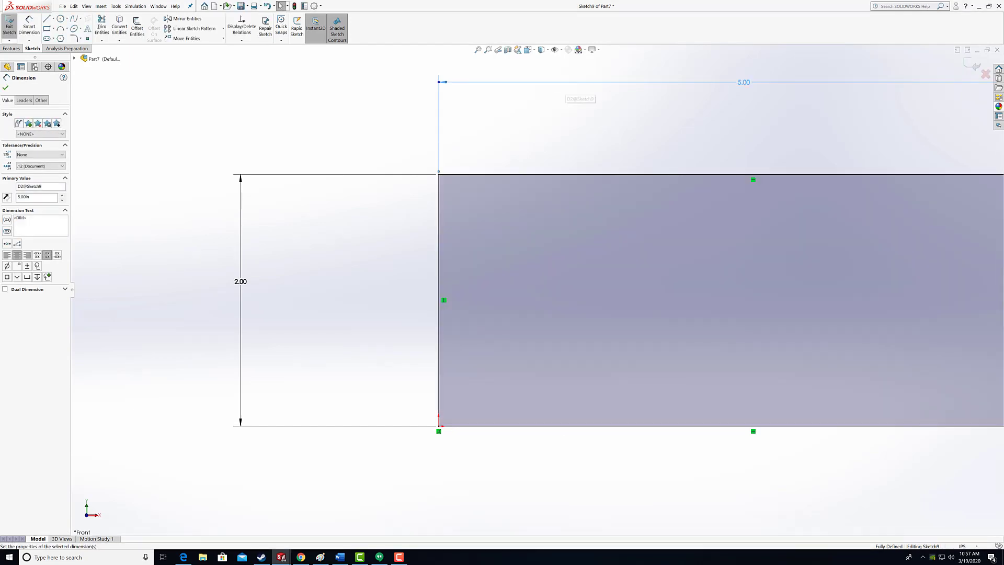
# Step: Chamfer all four corners of the rectangle with an equal distance-distance sketch chamfer of 0.39 in, and exit the sketch
pyautogui.scroll(-2, 590, 157)
pyautogui.scroll(5, 629, 212)
pyautogui.scroll(-2, 679, 340)
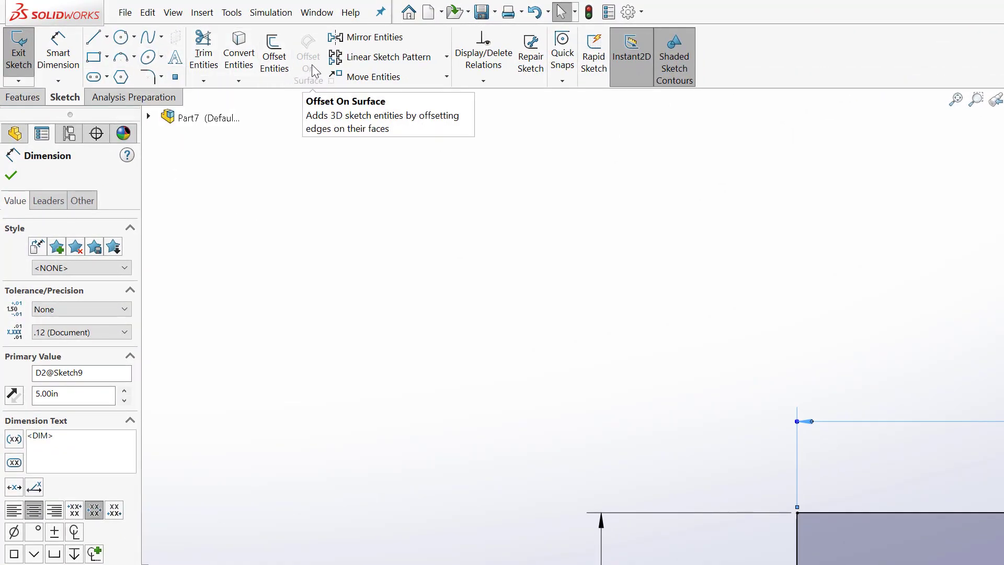
pyautogui.click(162, 77)
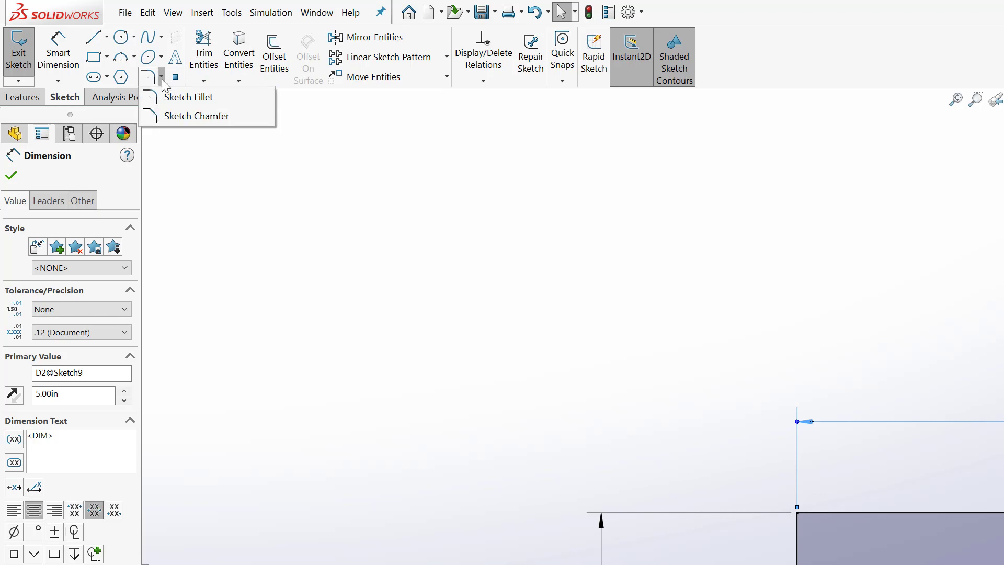
pyautogui.click(177, 116)
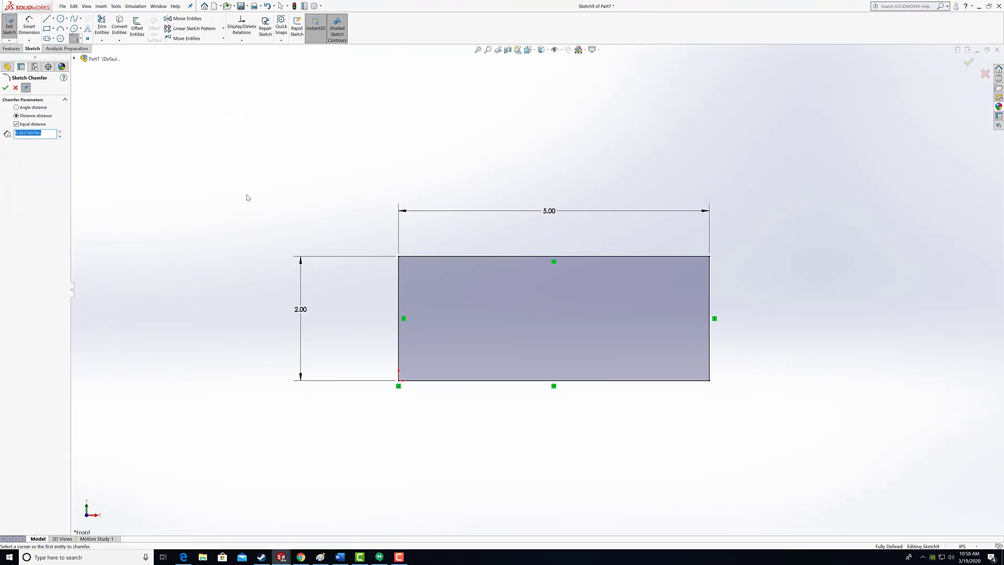
pyautogui.click(399, 256)
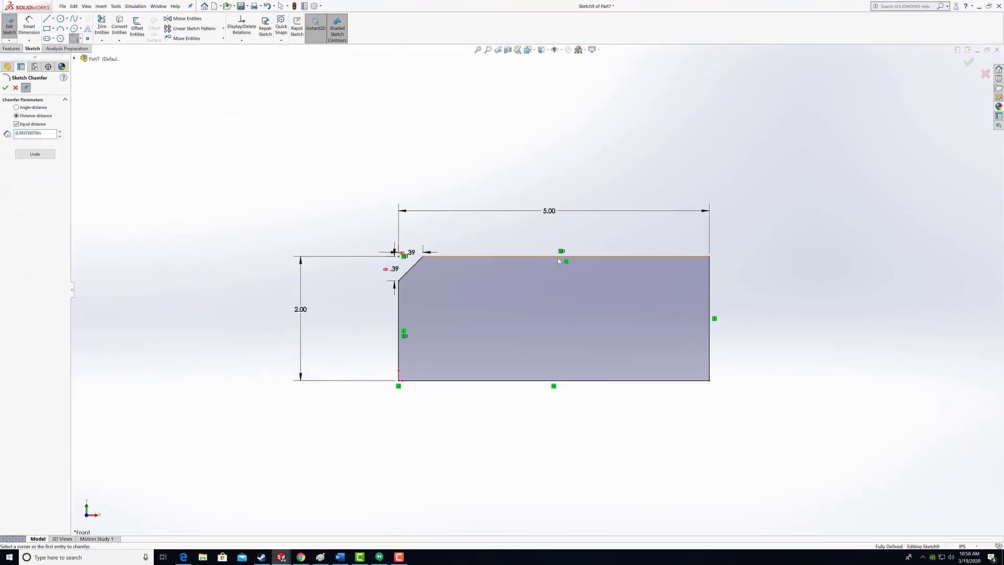
pyautogui.click(708, 257)
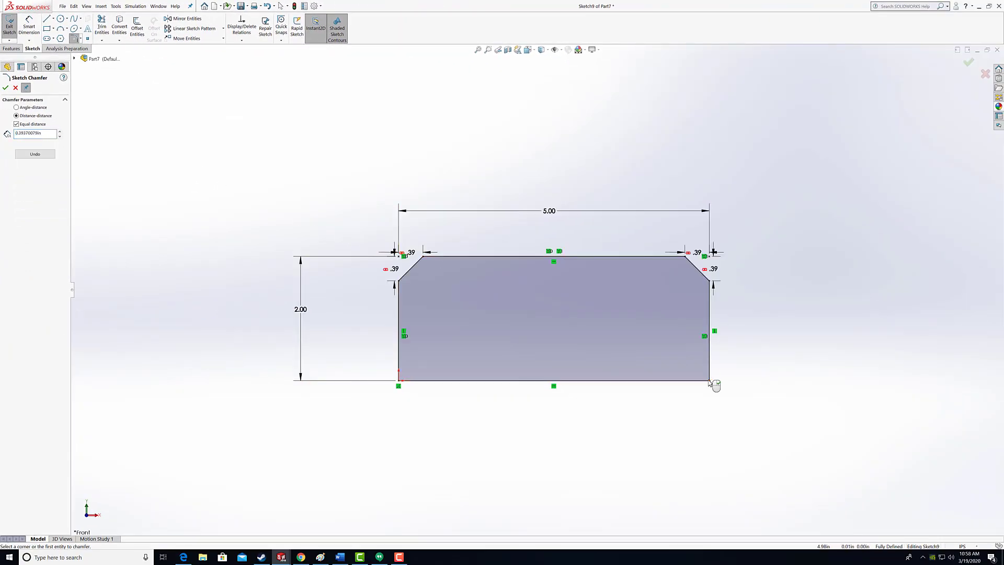
pyautogui.click(709, 380)
pyautogui.click(399, 380)
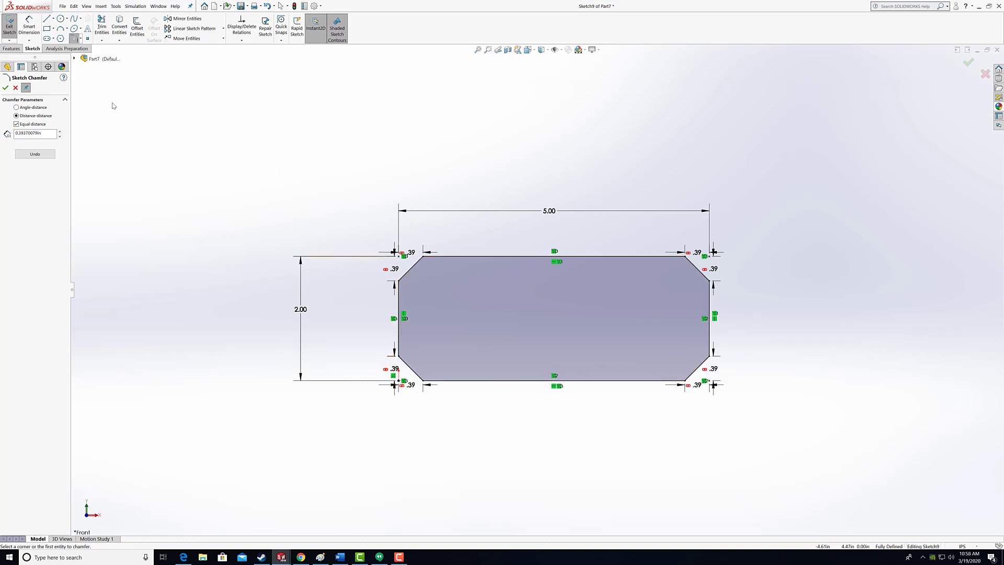
pyautogui.click(6, 88)
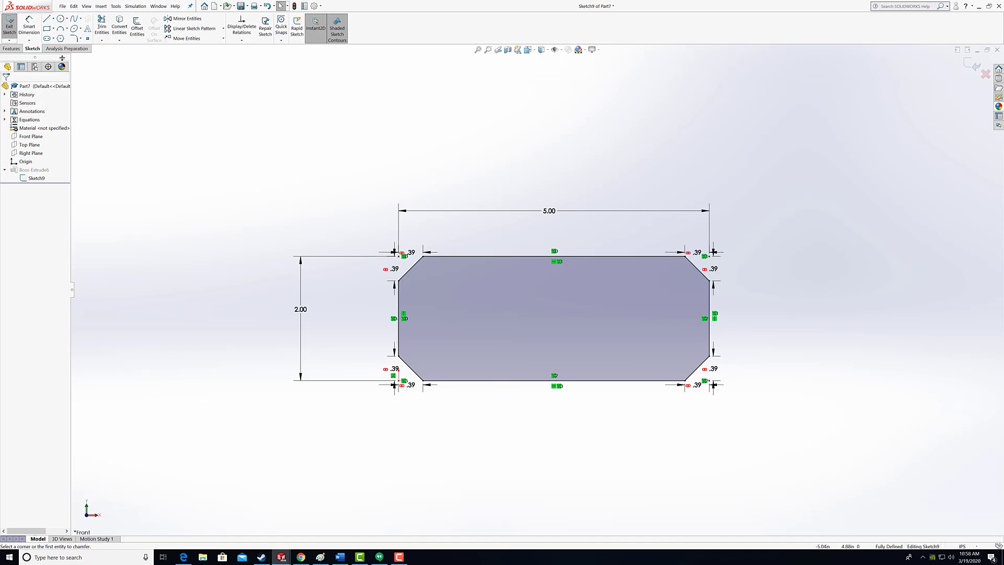
pyautogui.click(15, 24)
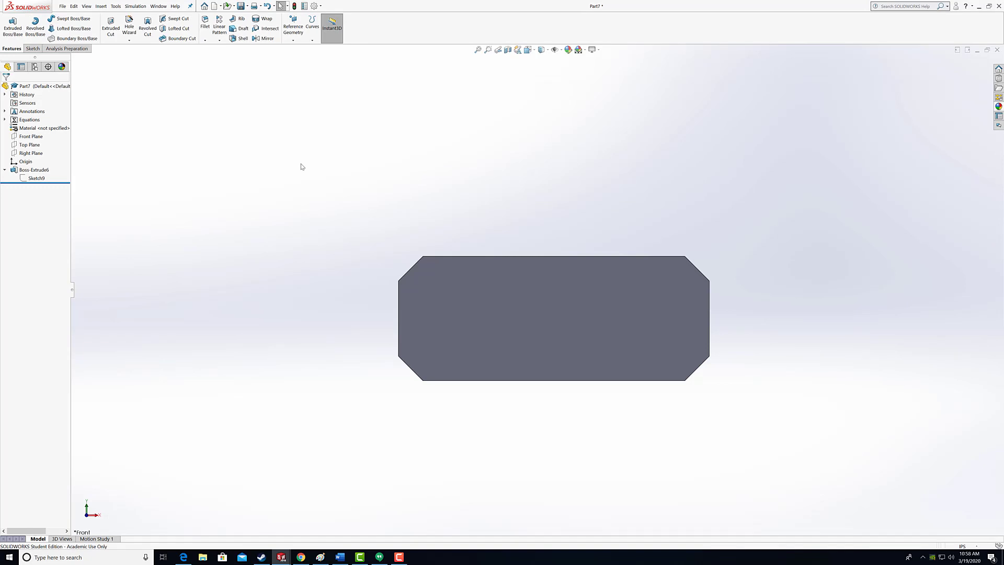
# Step: Edit the boss extrude feature and set its blind depth to 0.25 in
pyautogui.press('space')
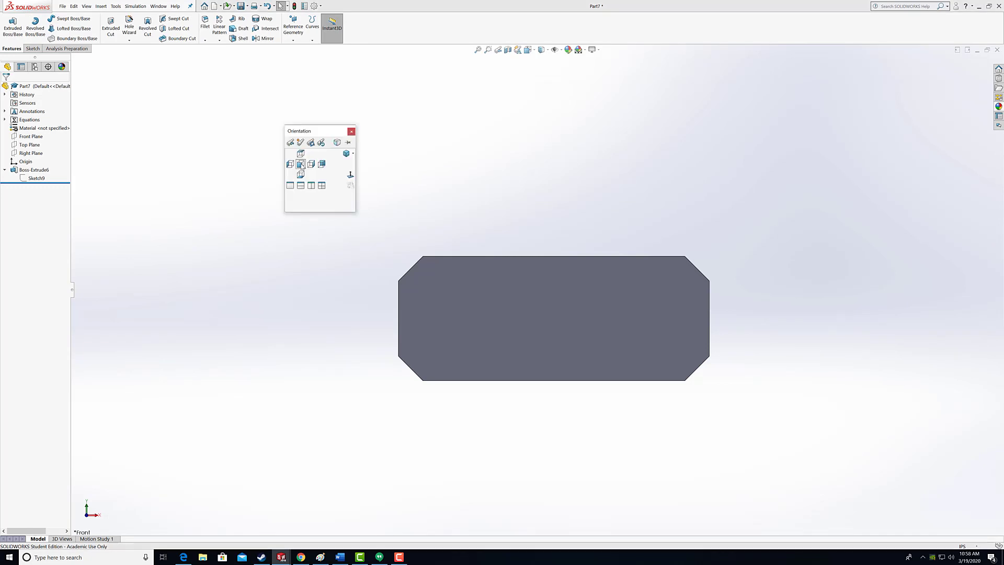
pyautogui.click(346, 154)
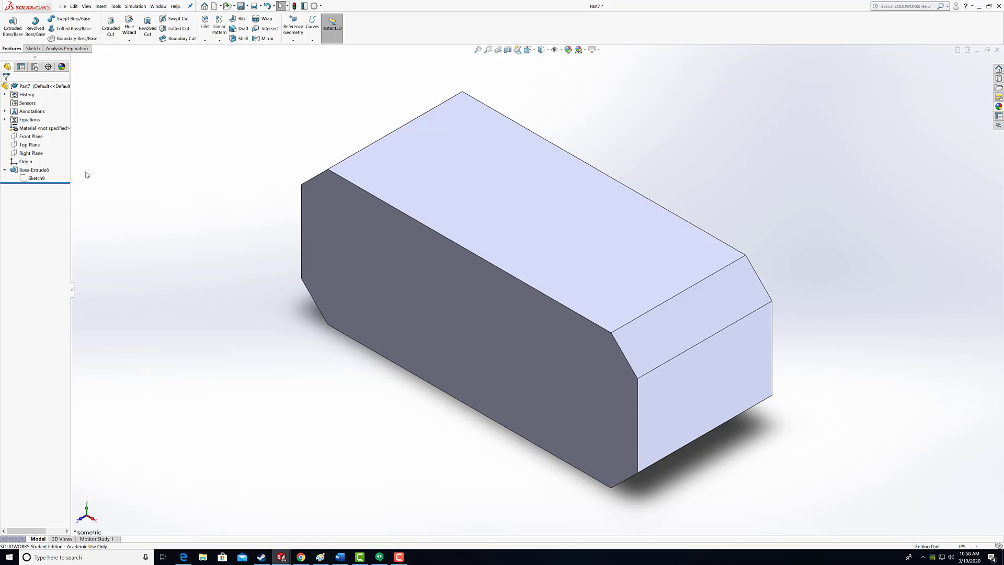
pyautogui.rightClick(41, 170)
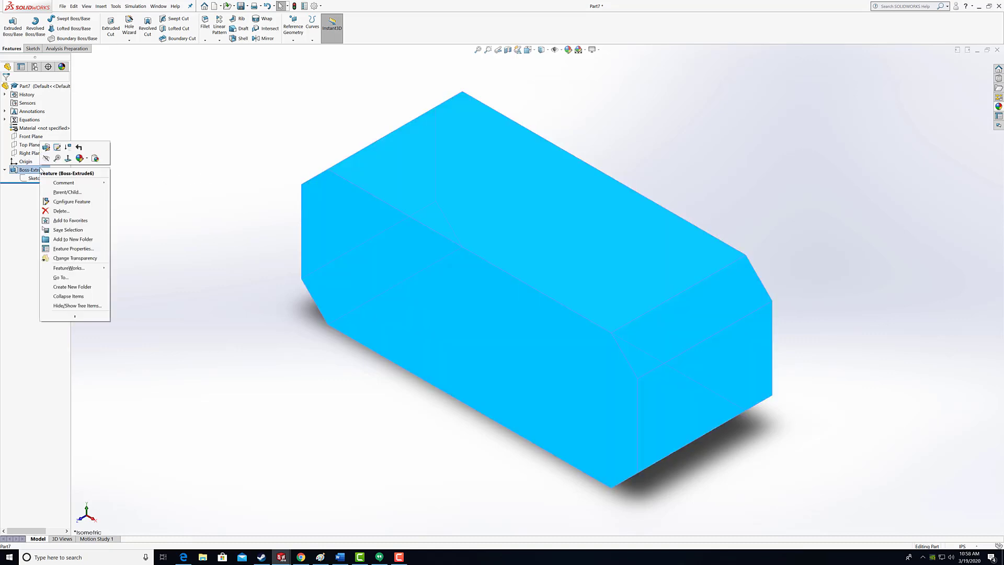
pyautogui.click(46, 148)
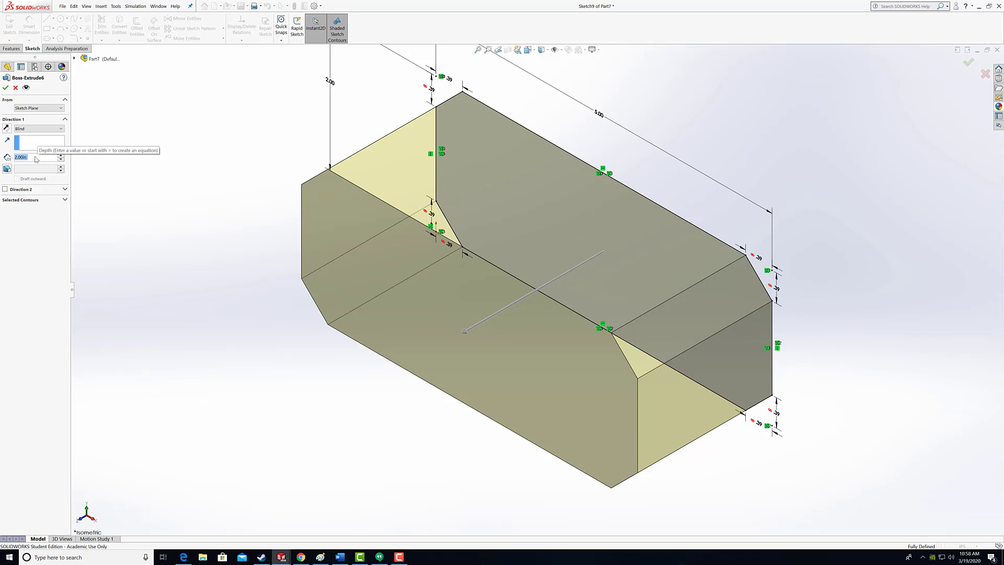
pyautogui.write('.25')
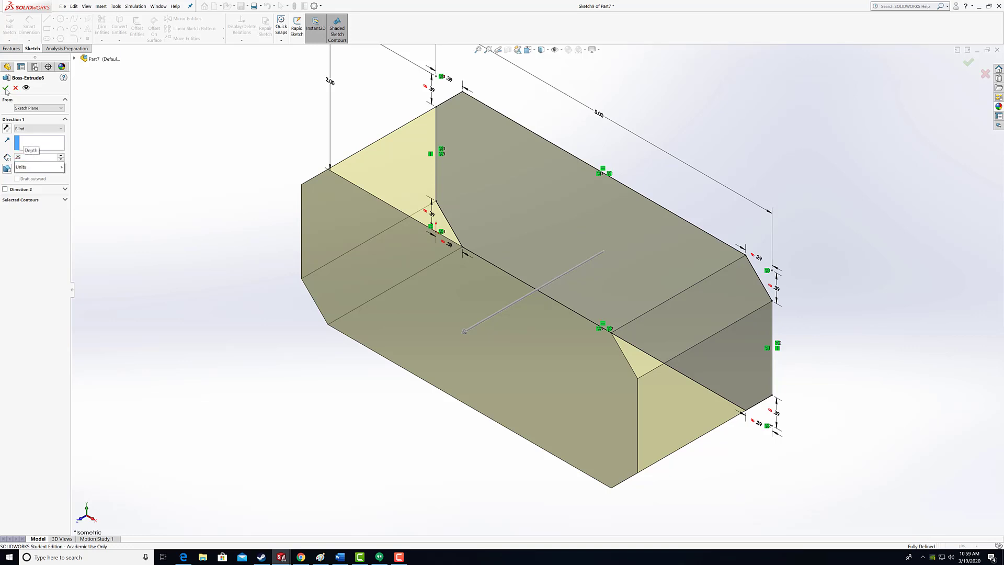
pyautogui.press('Return')
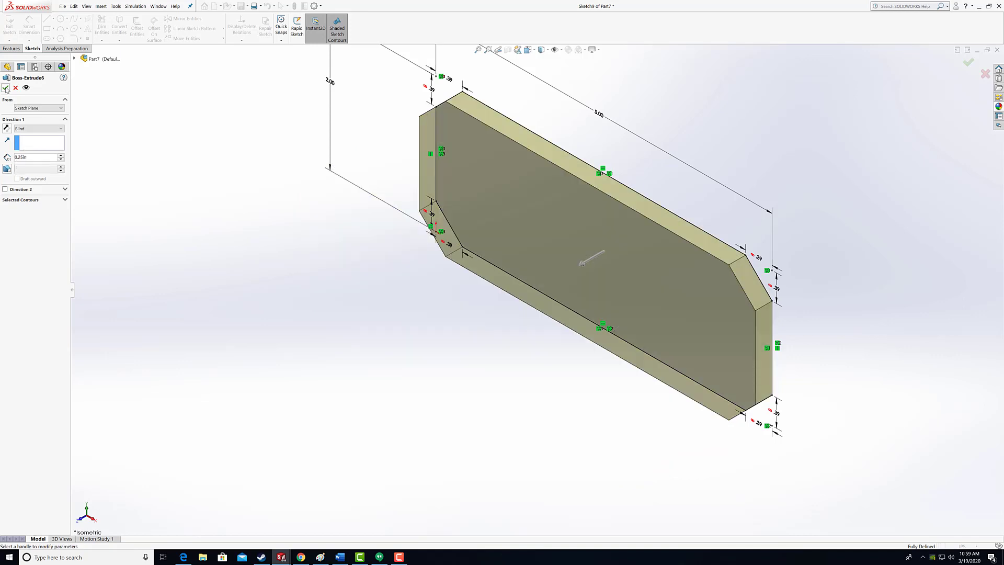
pyautogui.click(6, 88)
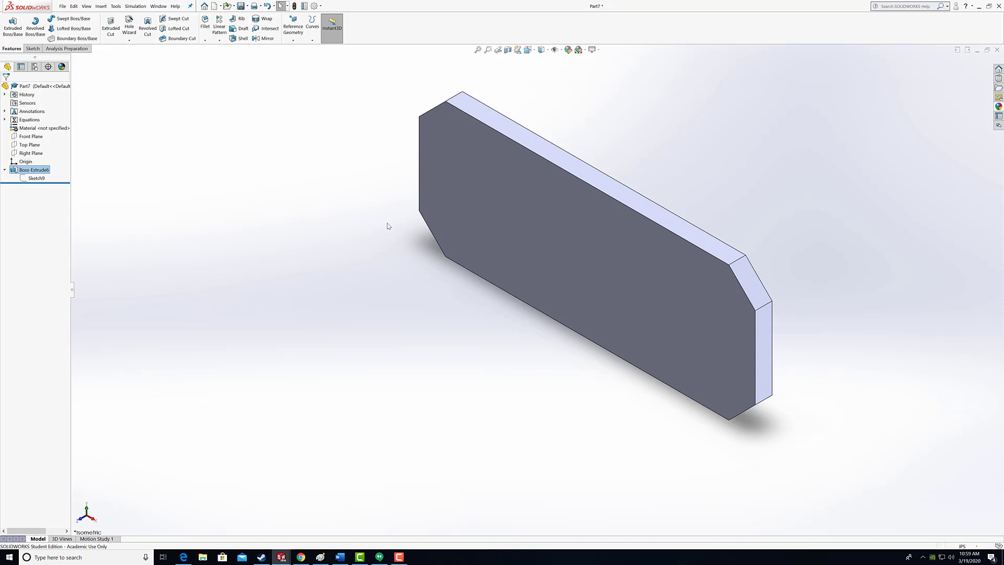
# Step: Start a new sketch on the plate's large front face, viewed normal to the face
pyautogui.scroll(3, 422, 247)
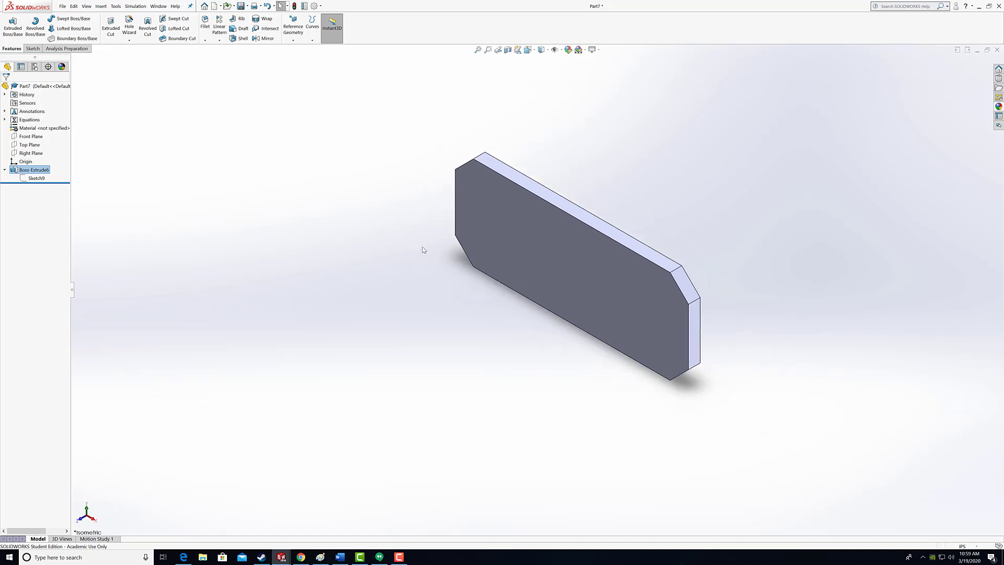
pyautogui.scroll(-3, 648, 235)
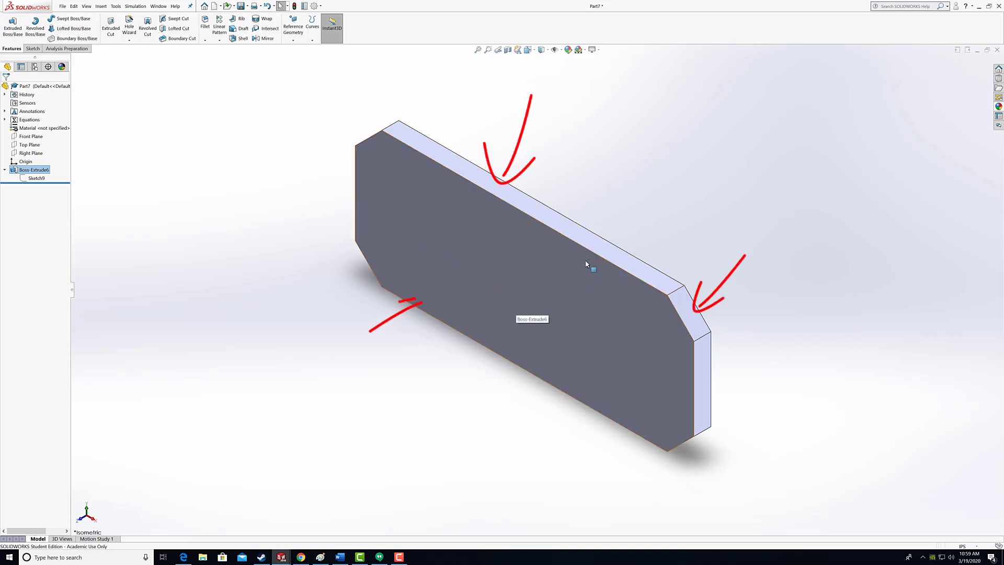
pyautogui.click(505, 266)
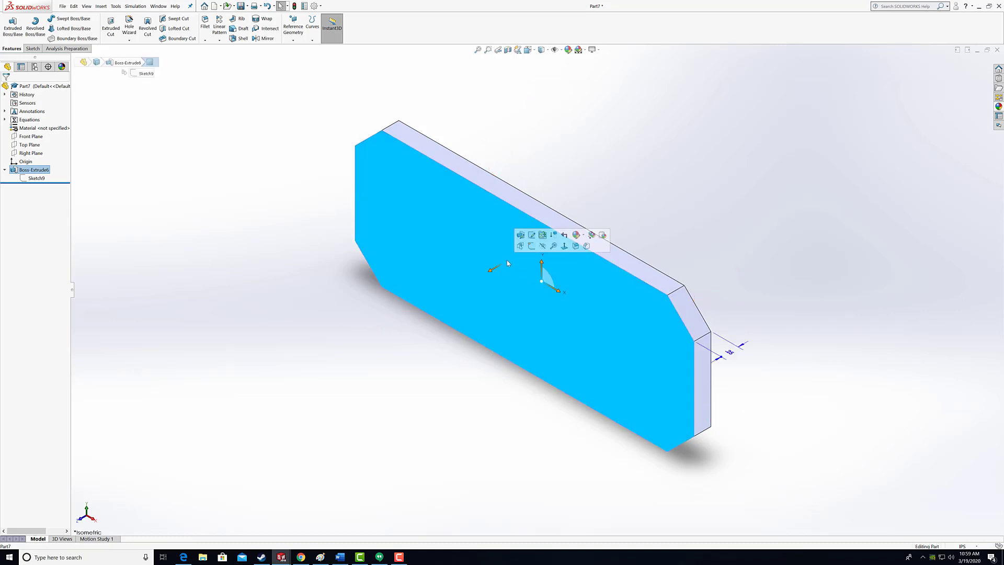
pyautogui.click(533, 247)
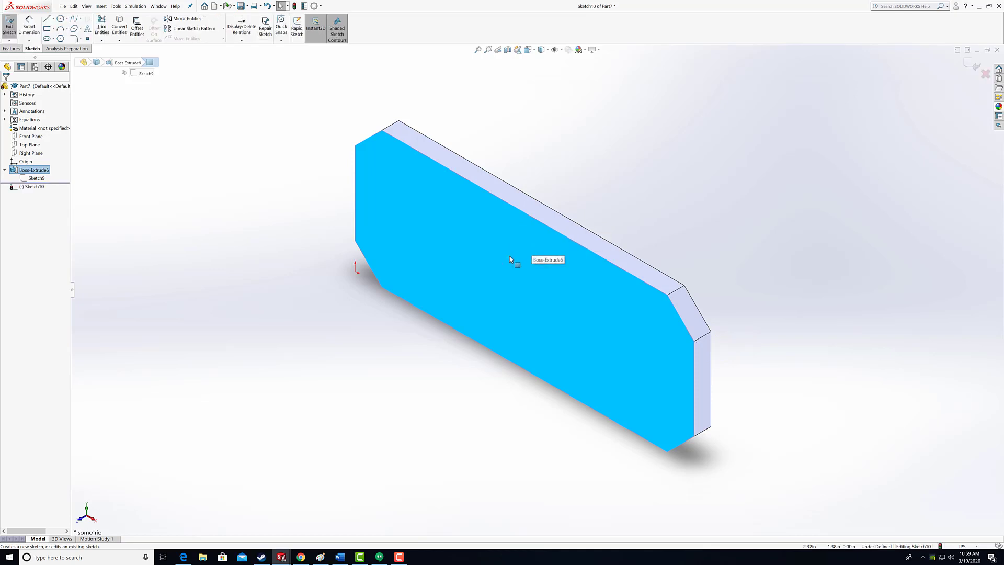
pyautogui.press('space')
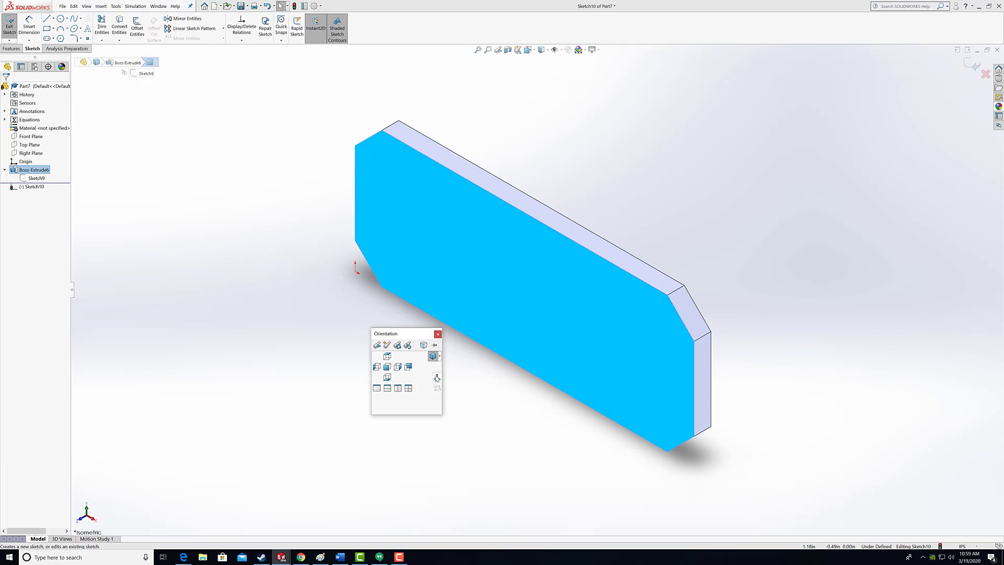
pyautogui.click(437, 377)
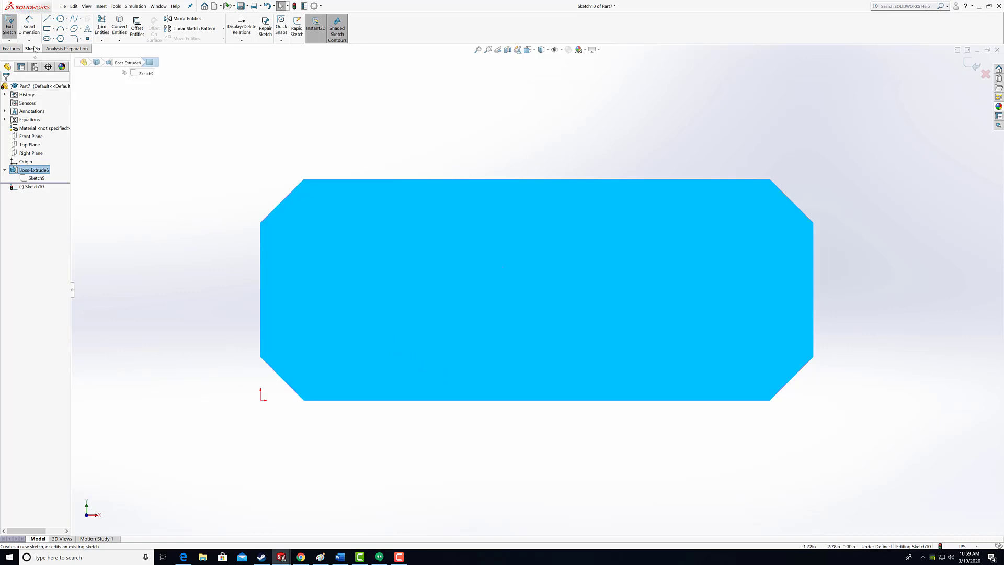
# Step: Sketch a circle near the plate's upper-left chamfered corner and set its diameter to 0.4 in
pyautogui.click(61, 19)
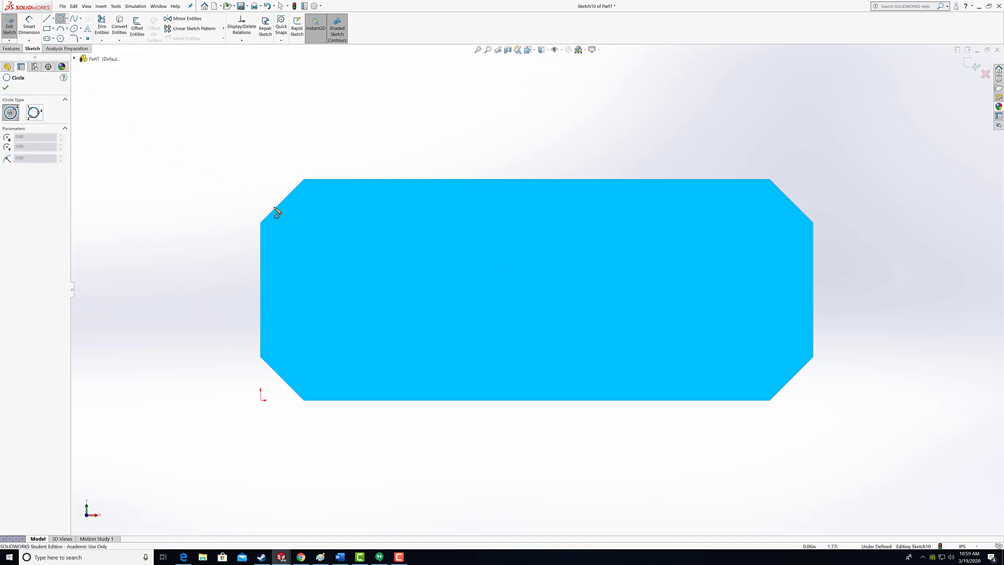
pyautogui.click(309, 218)
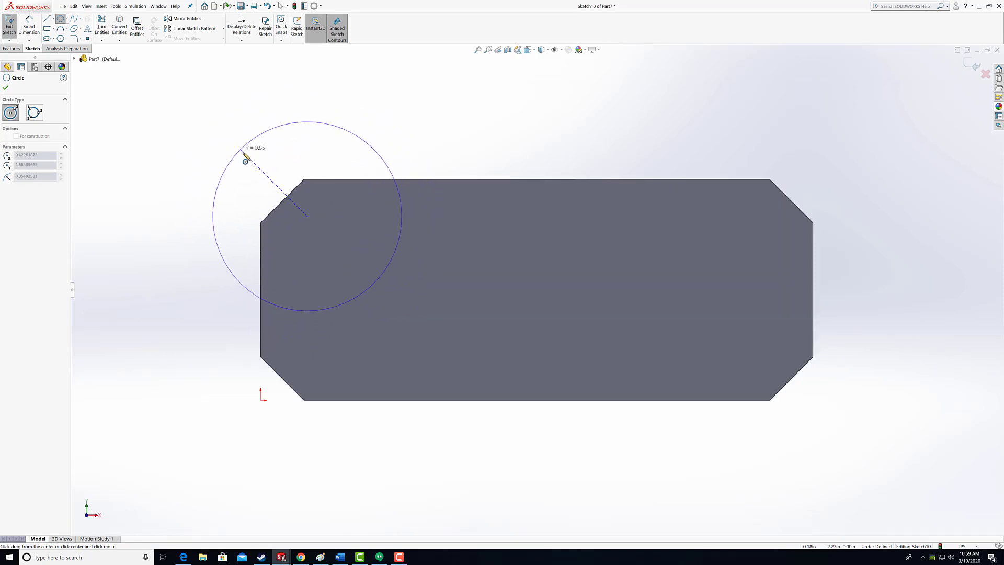
pyautogui.click(290, 206)
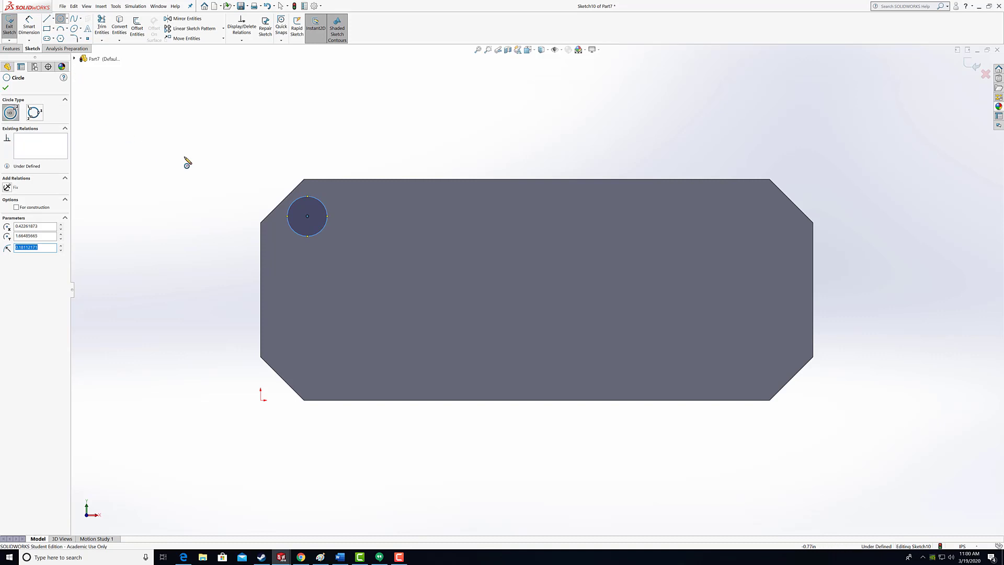
pyautogui.click(33, 24)
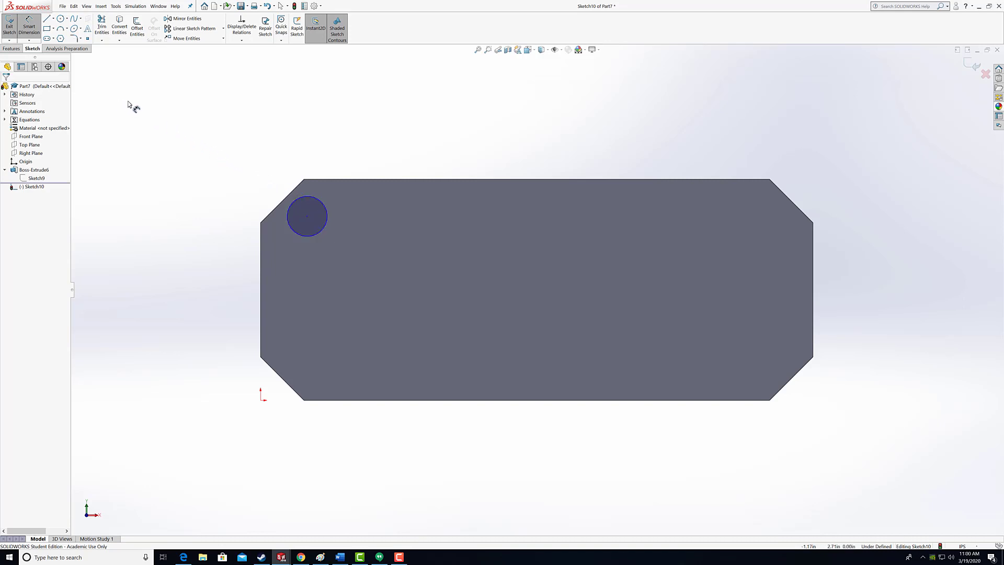
pyautogui.click(322, 205)
pyautogui.click(351, 215)
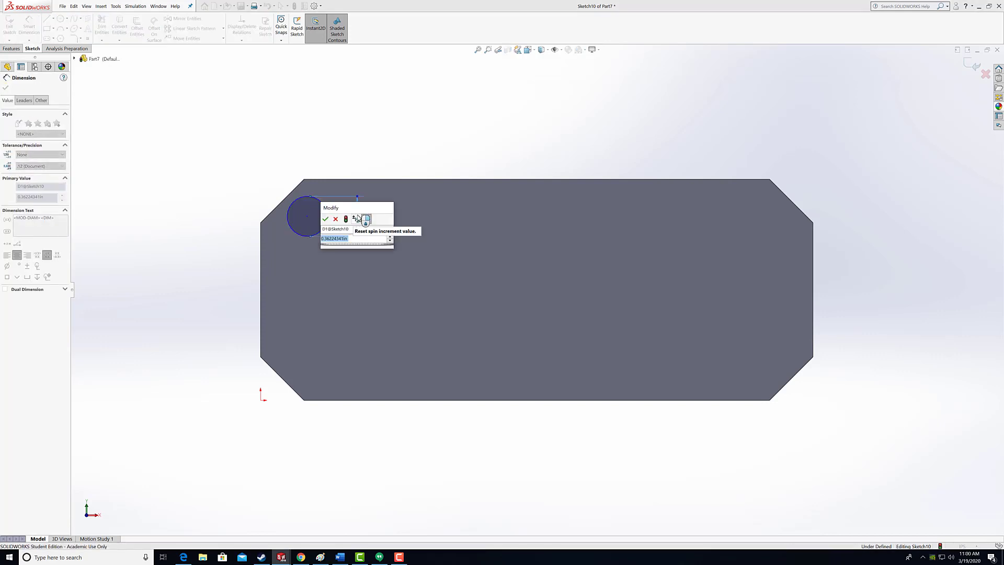
pyautogui.press('BackSpace')
pyautogui.write('.4')
pyautogui.press('Return')
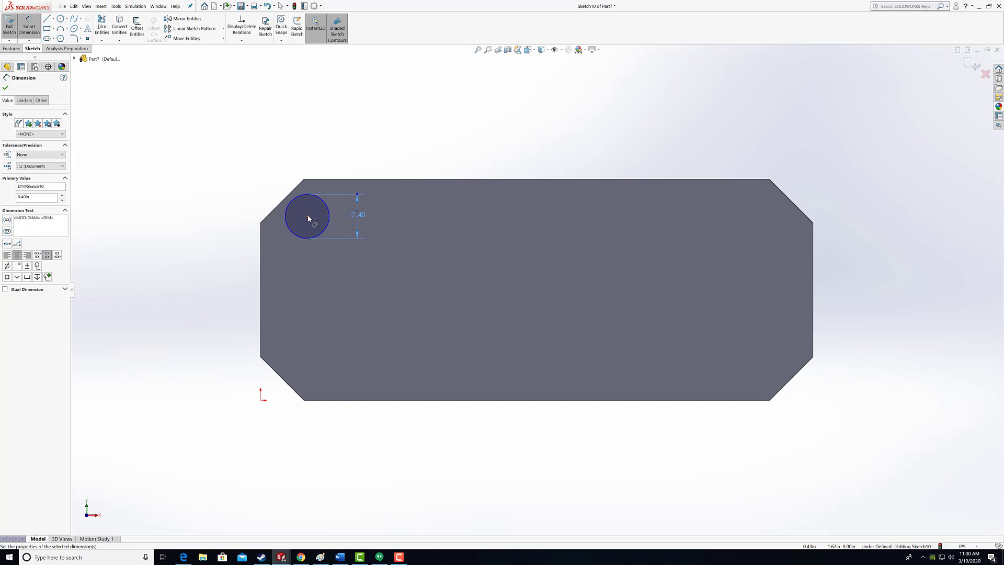
# Step: Dimension the horizontal distance from the origin to the circle's center as 0.42 in
pyautogui.click(263, 393)
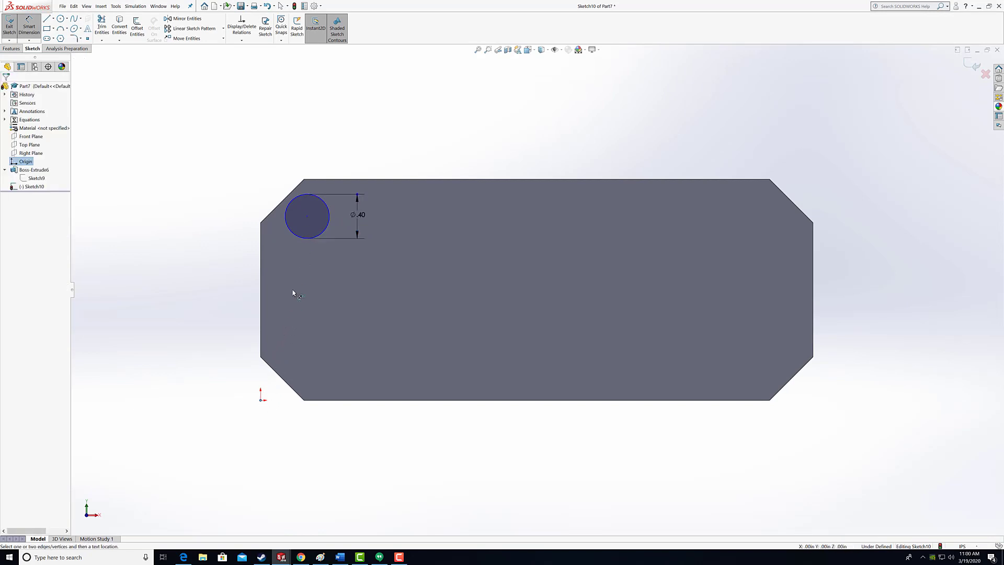
pyautogui.click(308, 218)
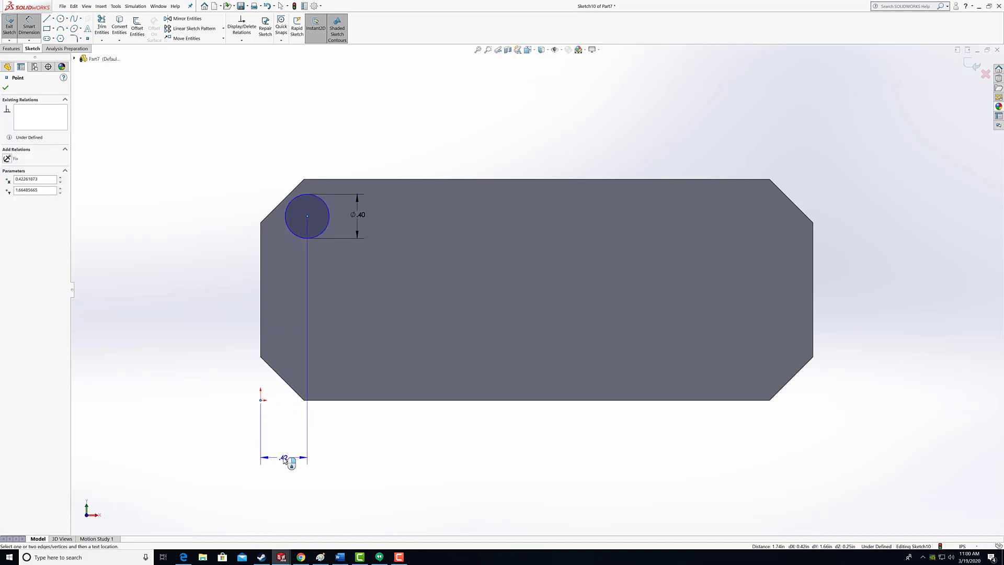
pyautogui.click(283, 457)
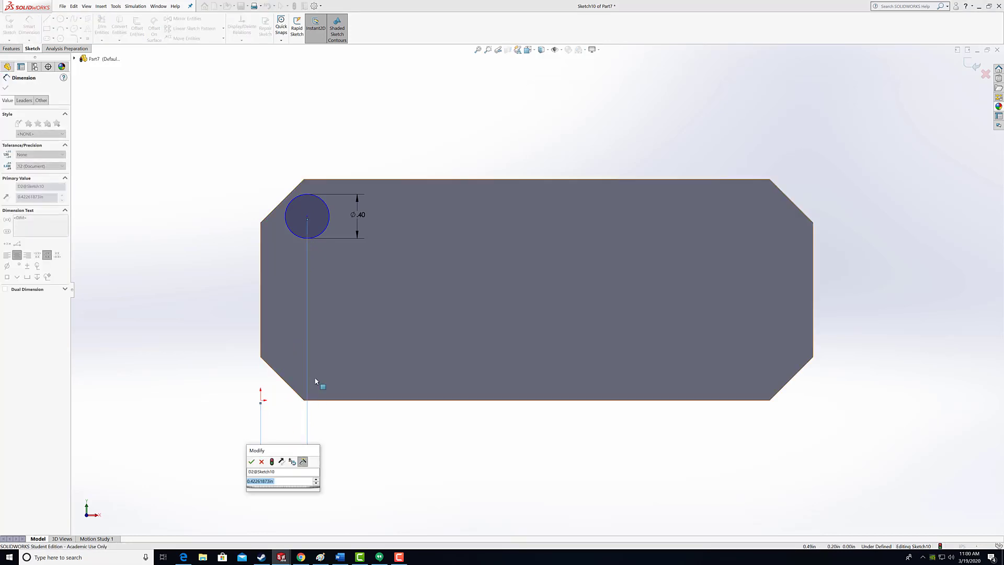
pyautogui.write('.42')
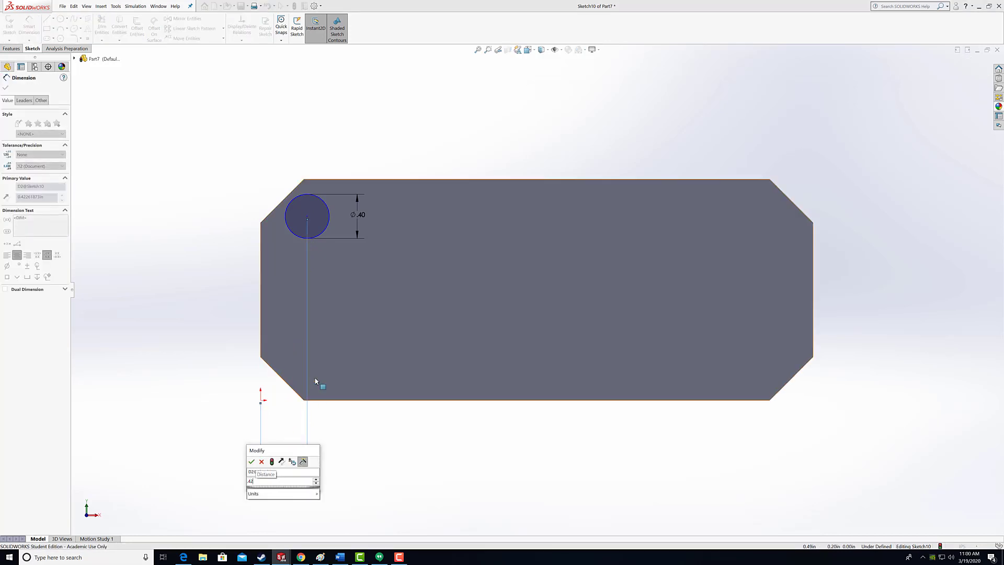
pyautogui.press('Return')
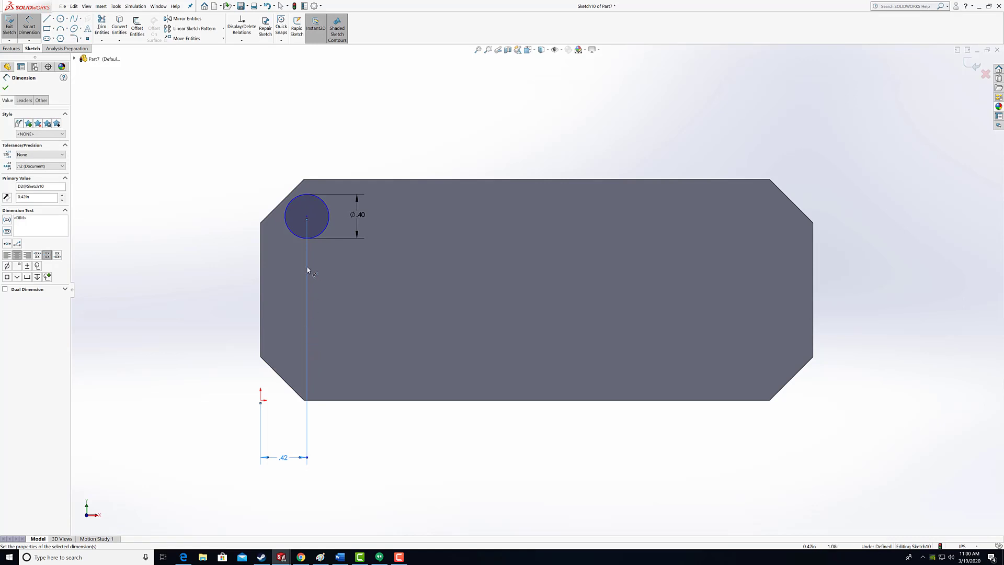
# Step: Dimension the vertical distance from the origin to the circle's center as 1.6 in
pyautogui.click(307, 217)
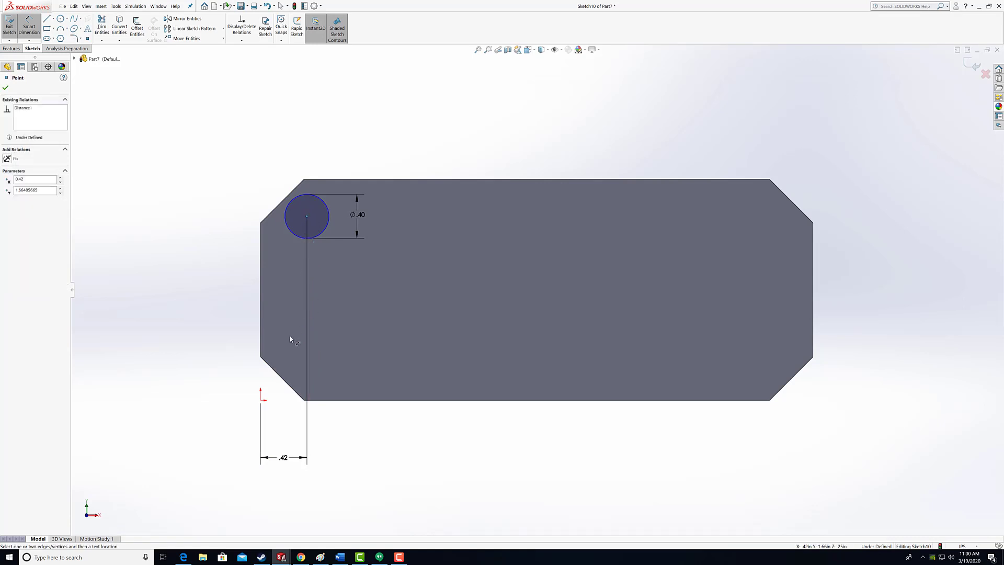
pyautogui.click(260, 402)
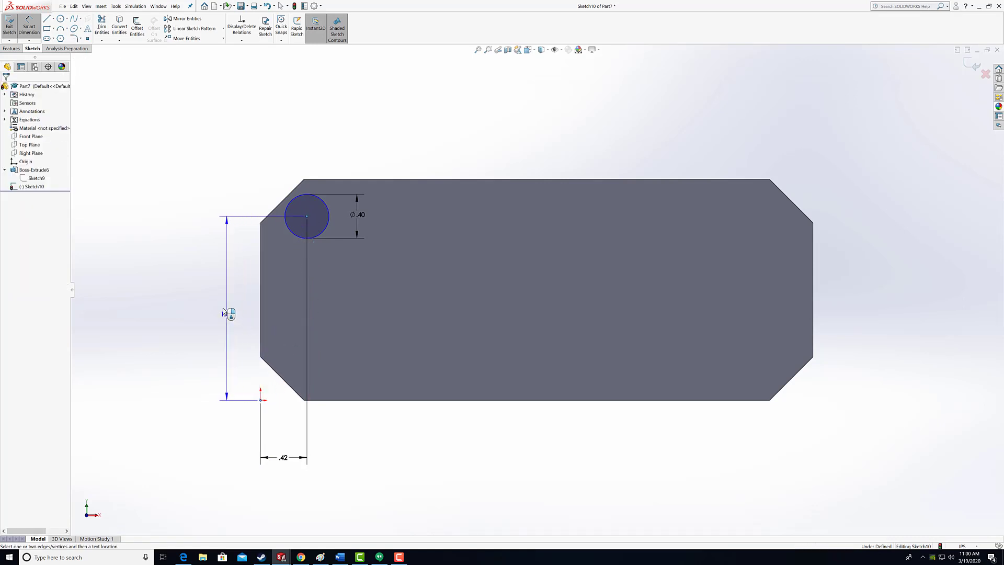
pyautogui.click(218, 305)
pyautogui.write('1')
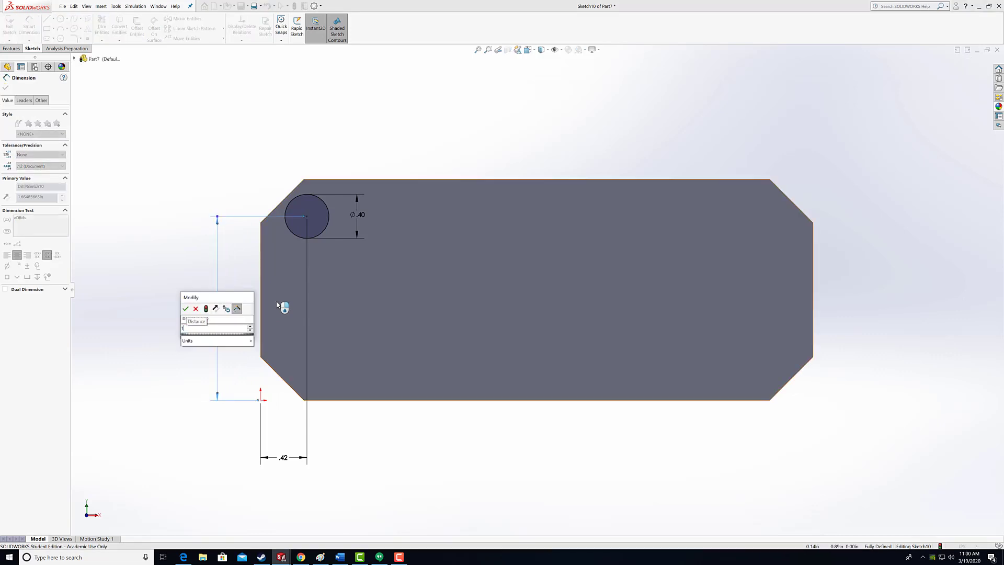
pyautogui.write('.6')
pyautogui.click(186, 309)
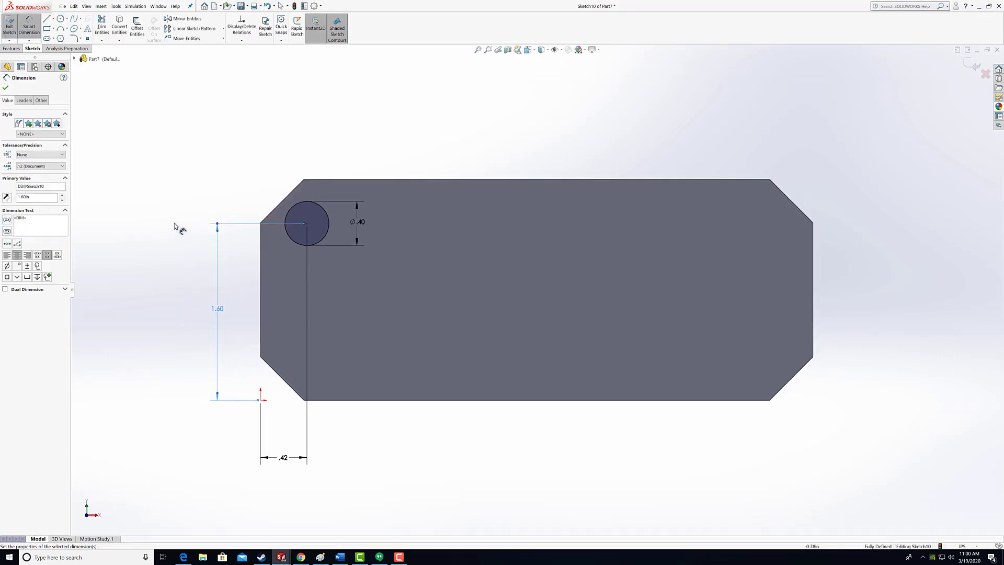
# Step: Cut the circle through the plate with an extruded cut at a blind depth of 0.25 in
pyautogui.click(11, 48)
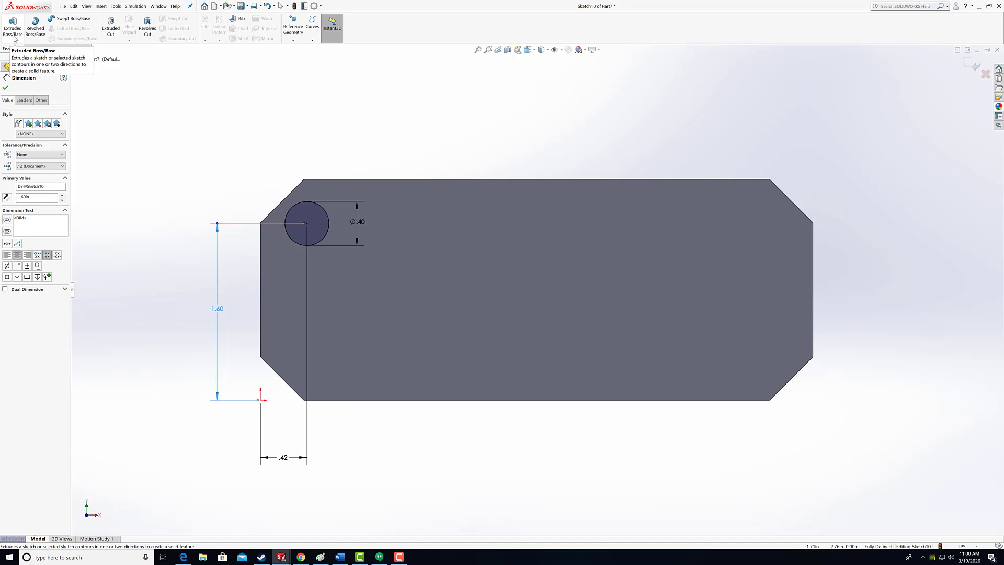
pyautogui.click(111, 29)
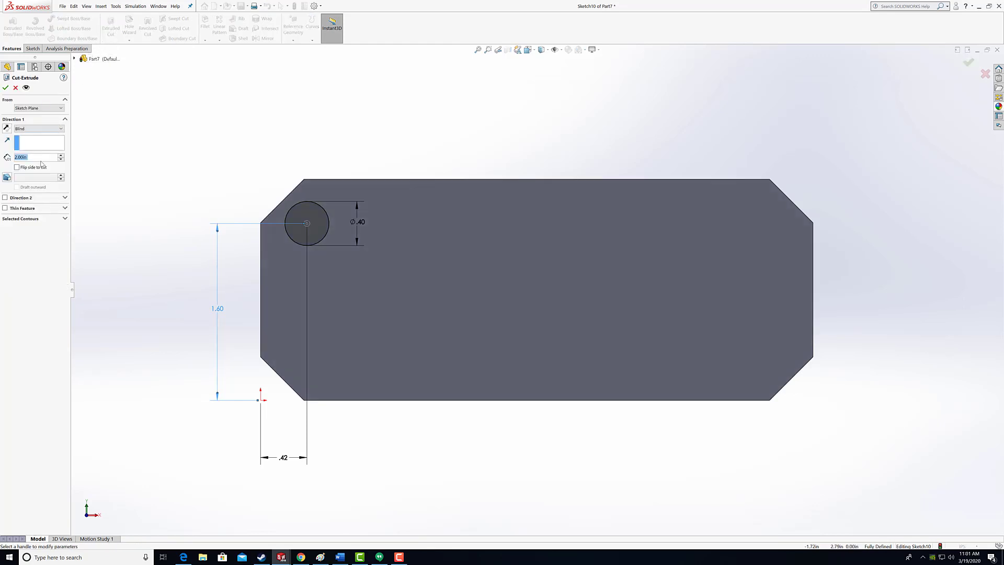
pyautogui.press('BackSpace')
pyautogui.write('25')
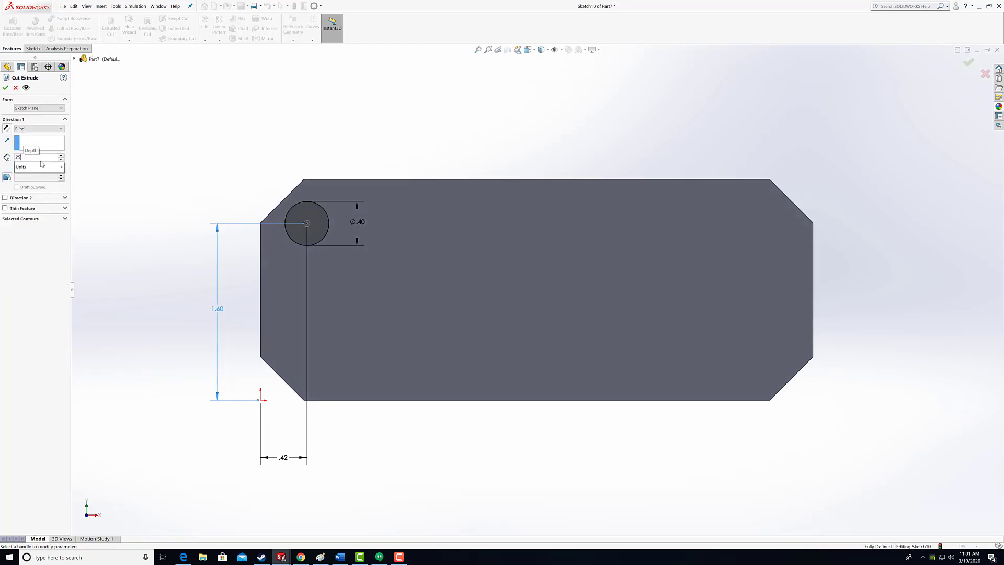
pyautogui.click(5, 88)
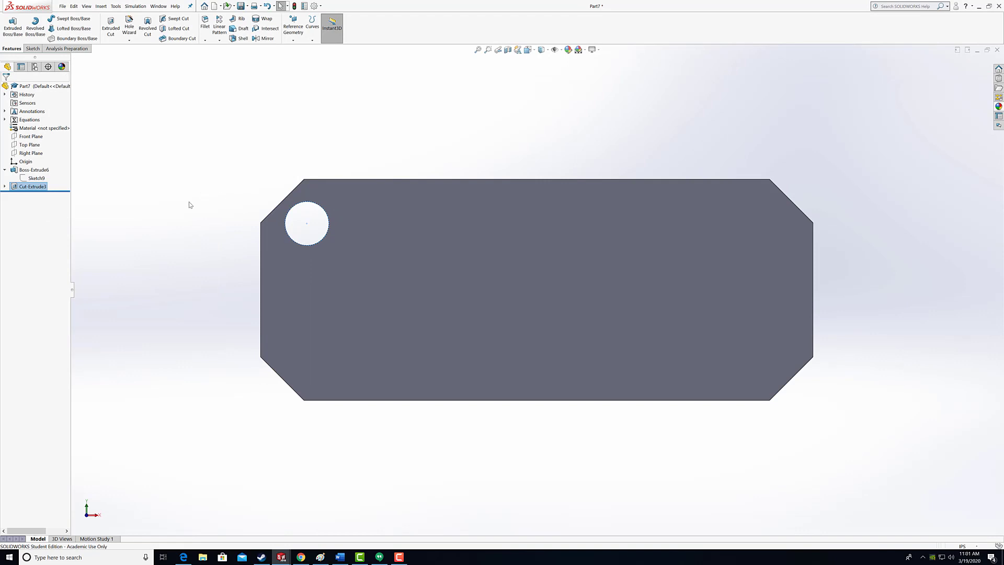
# Step: Start a new sketch on the plate's front face and draw a 5 in horizontal centerline between the midpoints of its short vertical edges
pyautogui.click(414, 239)
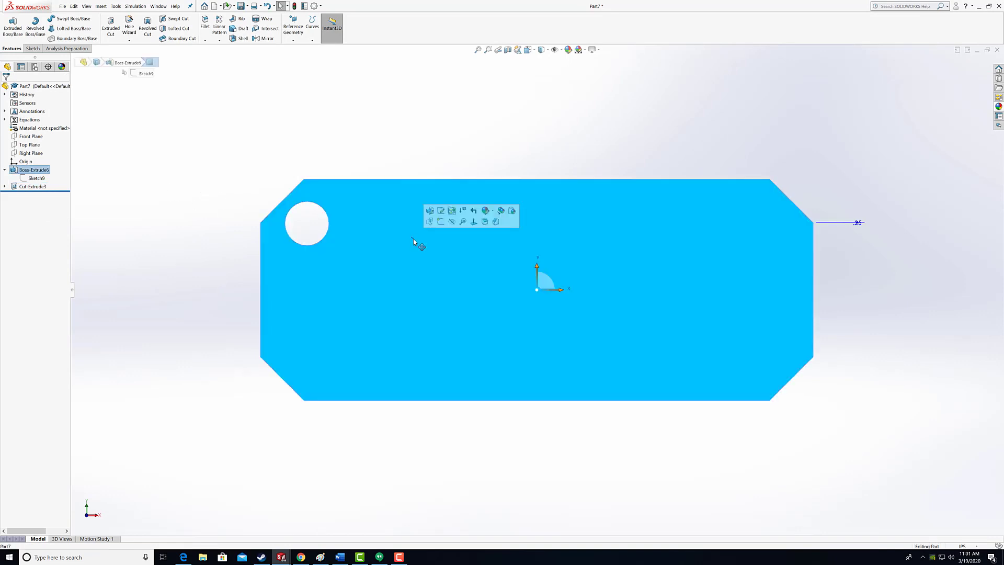
pyautogui.click(441, 221)
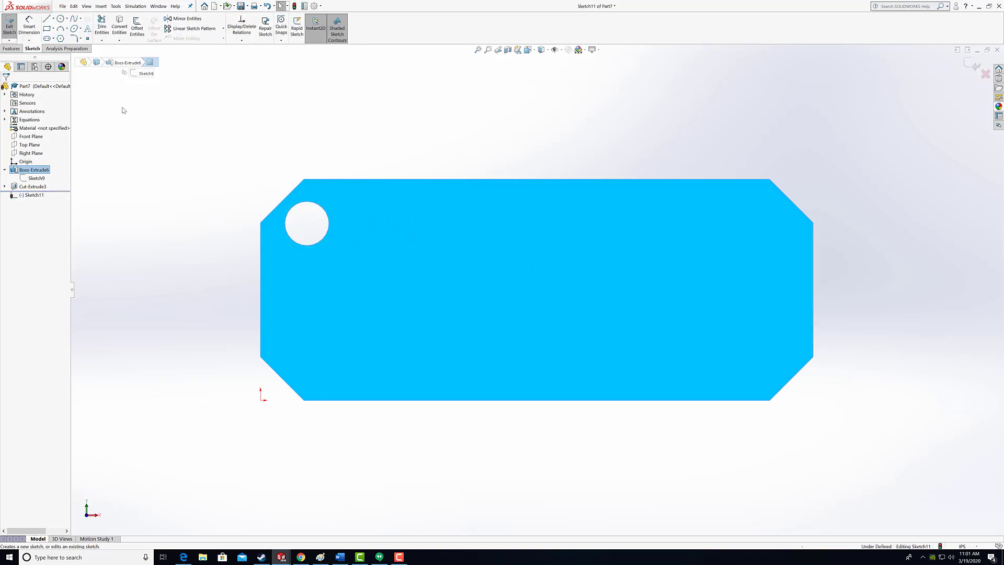
pyautogui.click(54, 19)
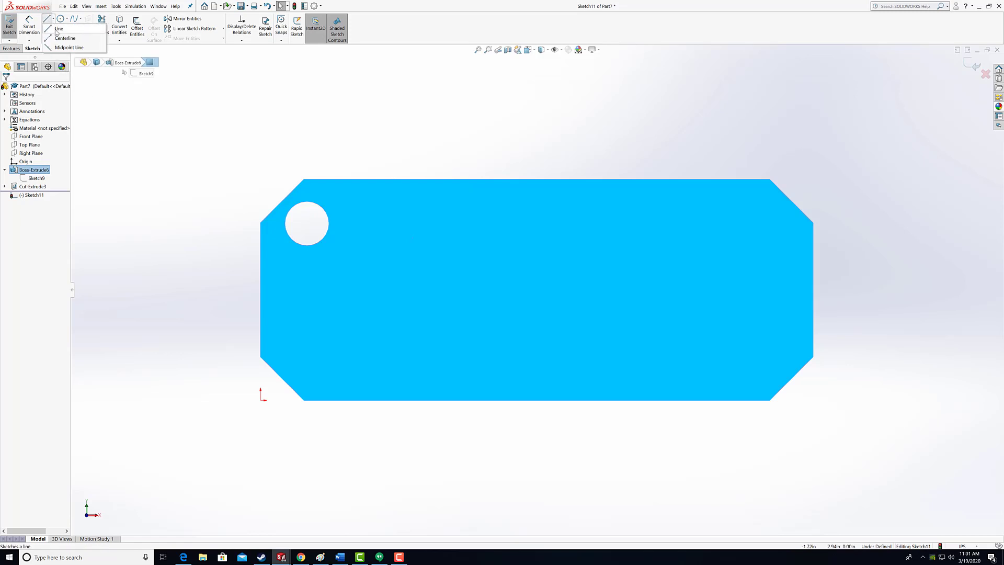
pyautogui.click(61, 39)
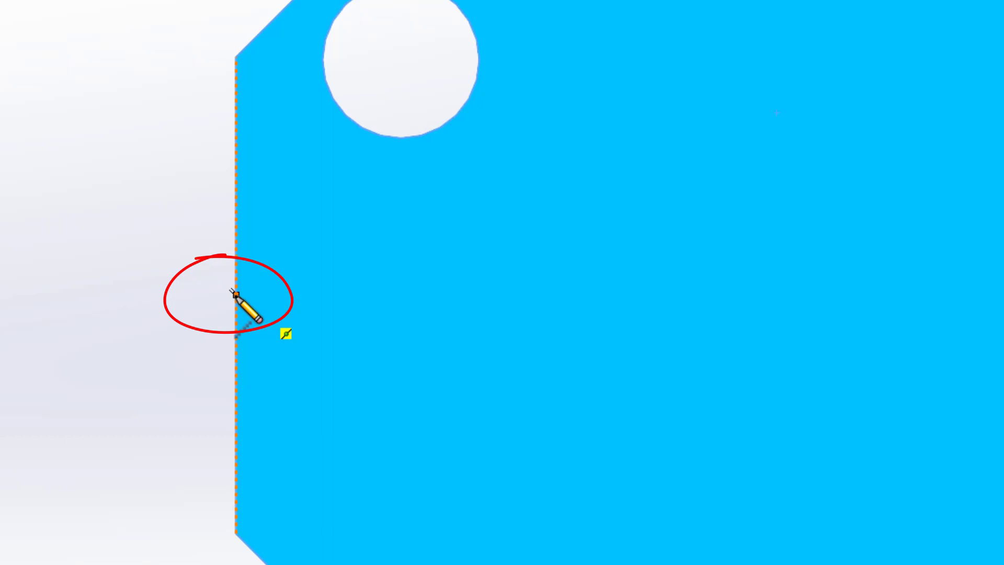
pyautogui.click(234, 291)
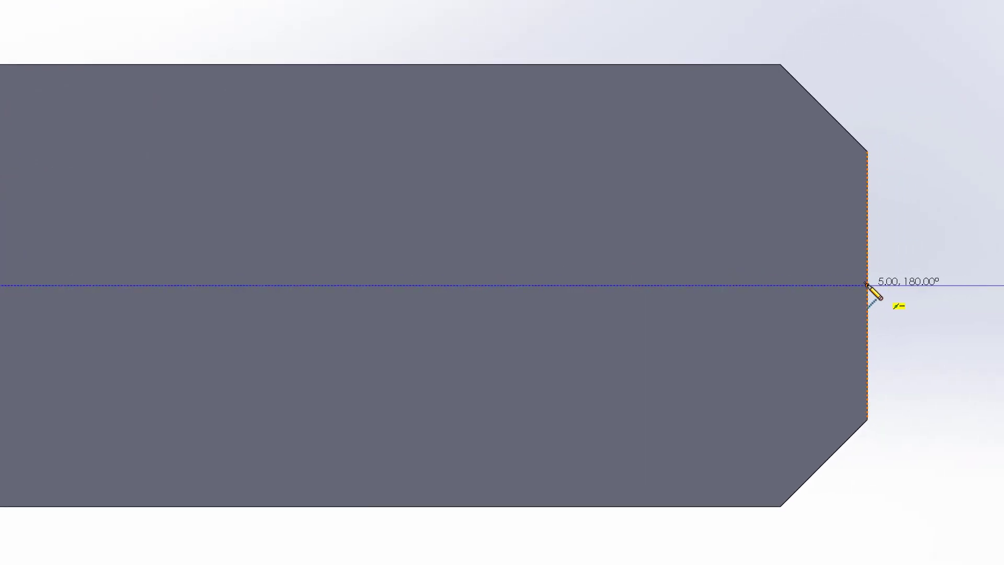
pyautogui.click(867, 285)
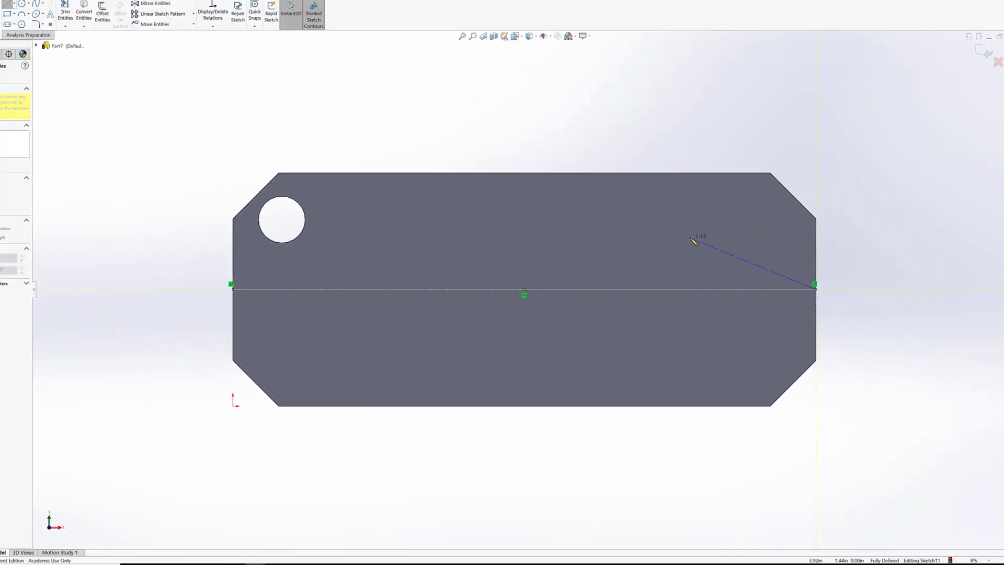
pyautogui.rightClick(636, 196)
pyautogui.click(713, 246)
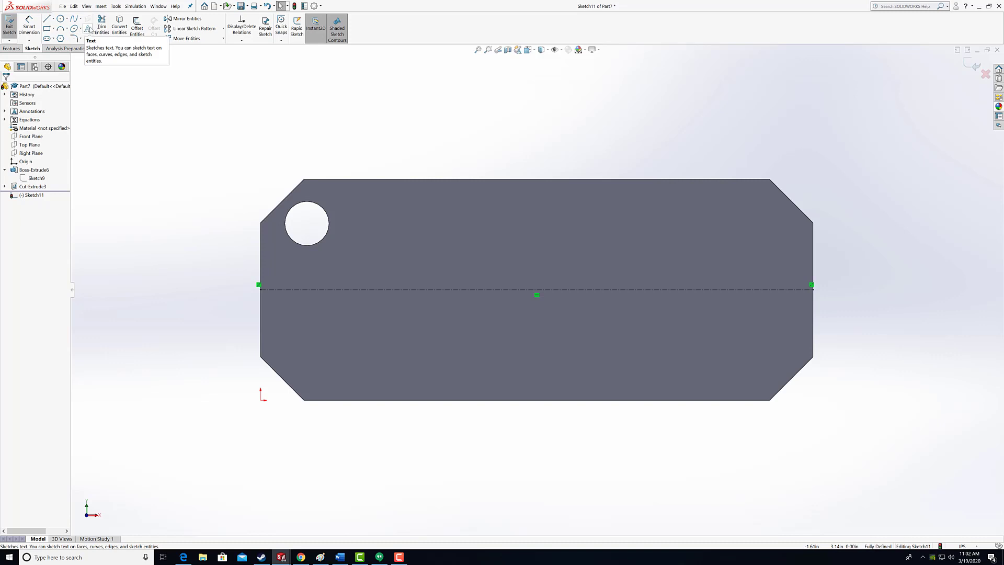
# Step: Add sketch text along the horizontal centerline and enter the tag owner's first name
pyautogui.click(88, 29)
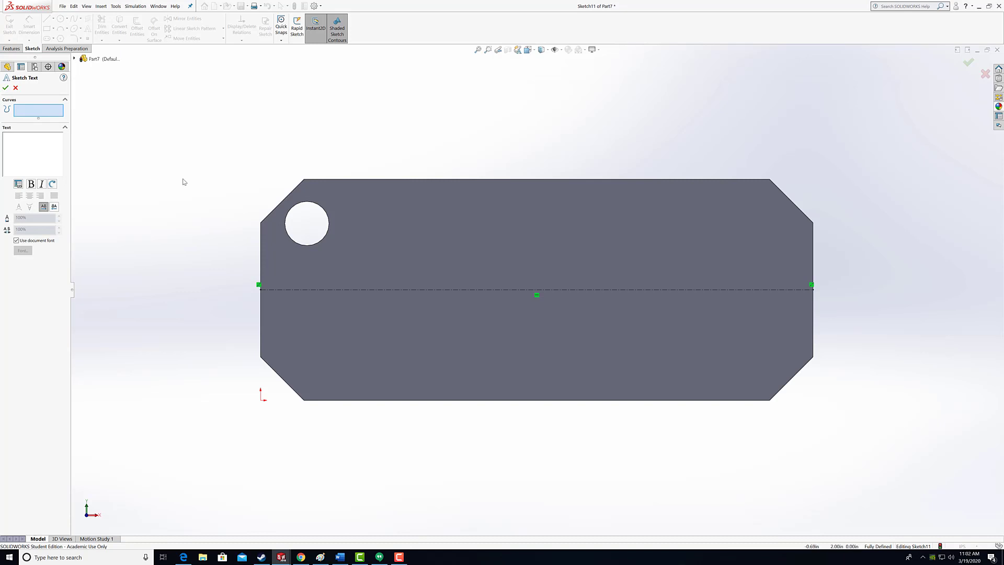
pyautogui.click(328, 290)
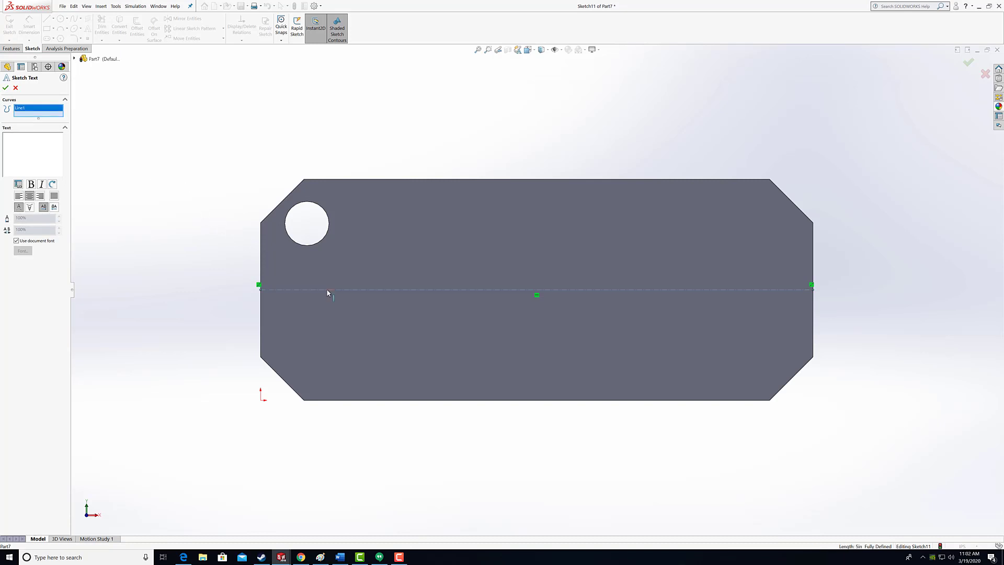
pyautogui.click(32, 137)
pyautogui.write('Zach')
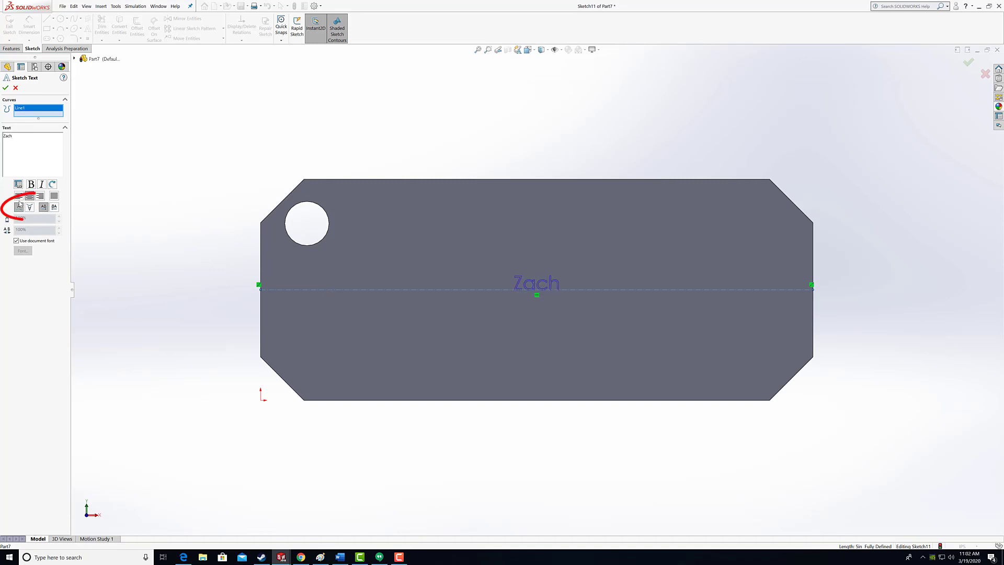
# Step: Try the vertical flip and left alignment on the sketch text, and restore it to upright and centered
pyautogui.click(29, 207)
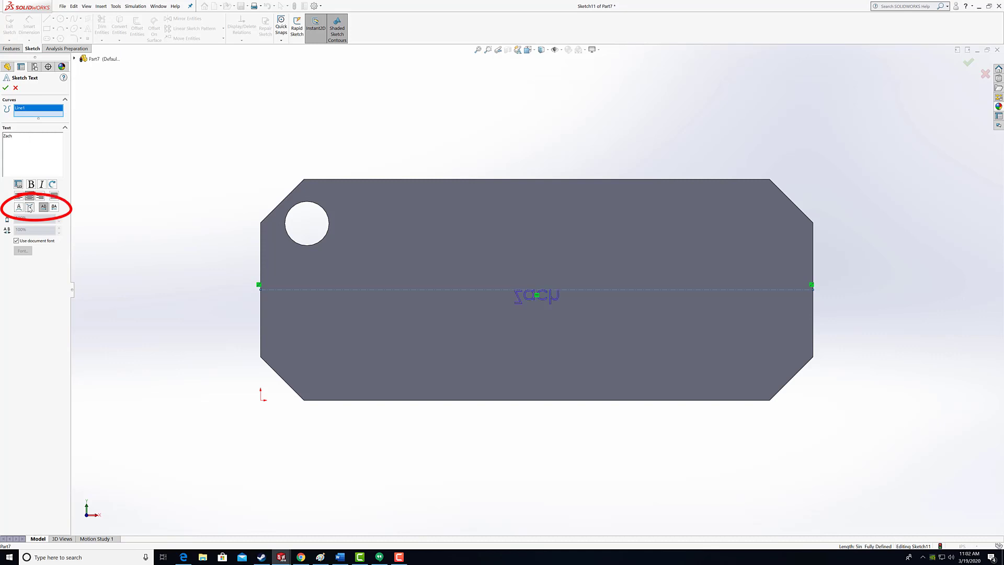
pyautogui.click(21, 208)
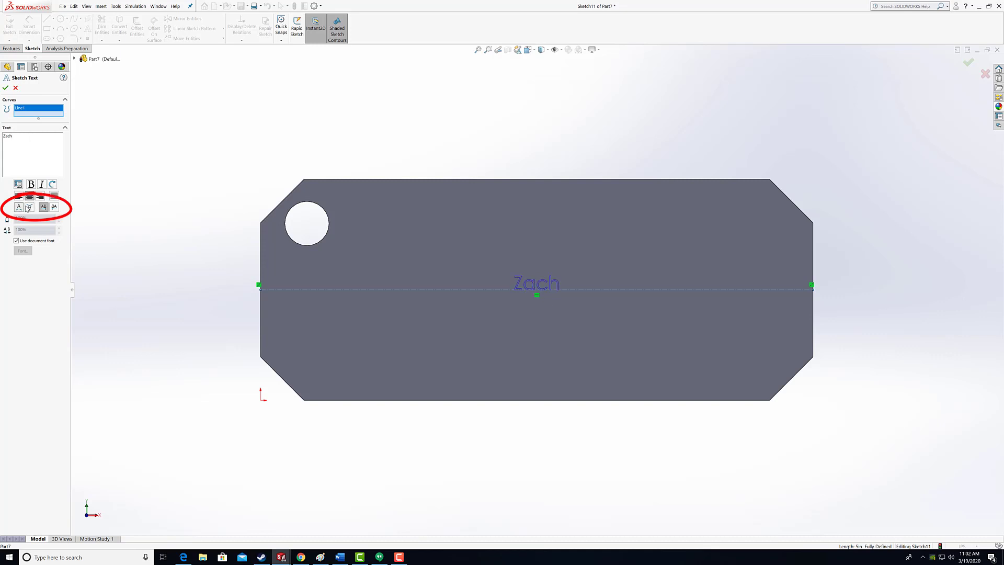
pyautogui.click(29, 208)
pyautogui.click(20, 208)
pyautogui.click(20, 197)
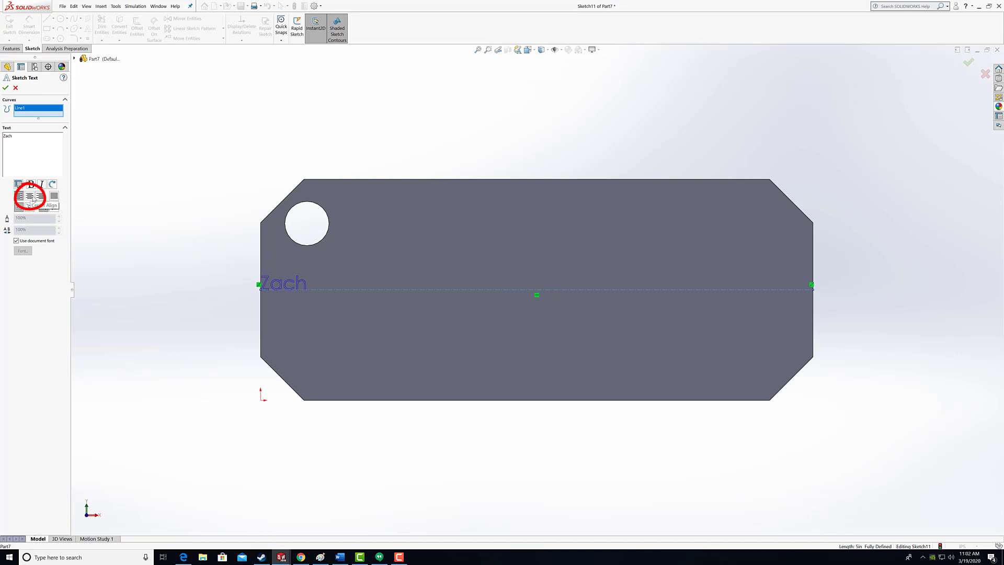
pyautogui.click(30, 197)
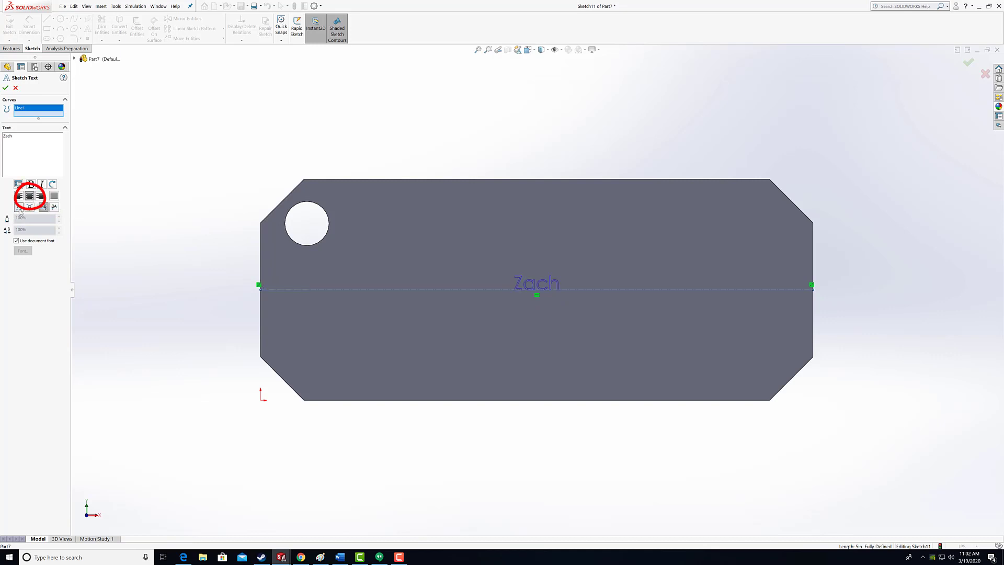
# Step: Override the document font for the sketch text with a height of 72 points and accept the text
pyautogui.click(16, 241)
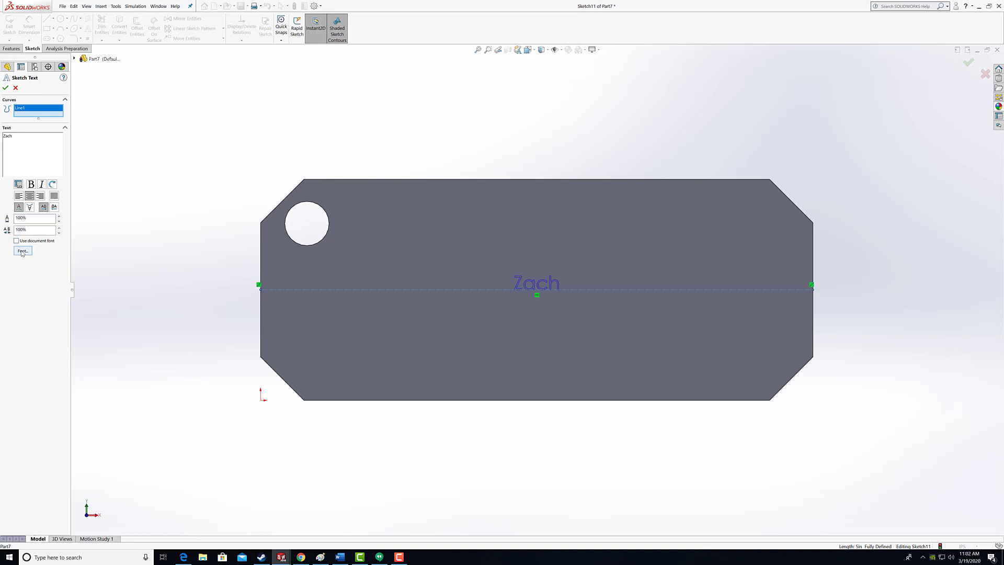
pyautogui.click(24, 251)
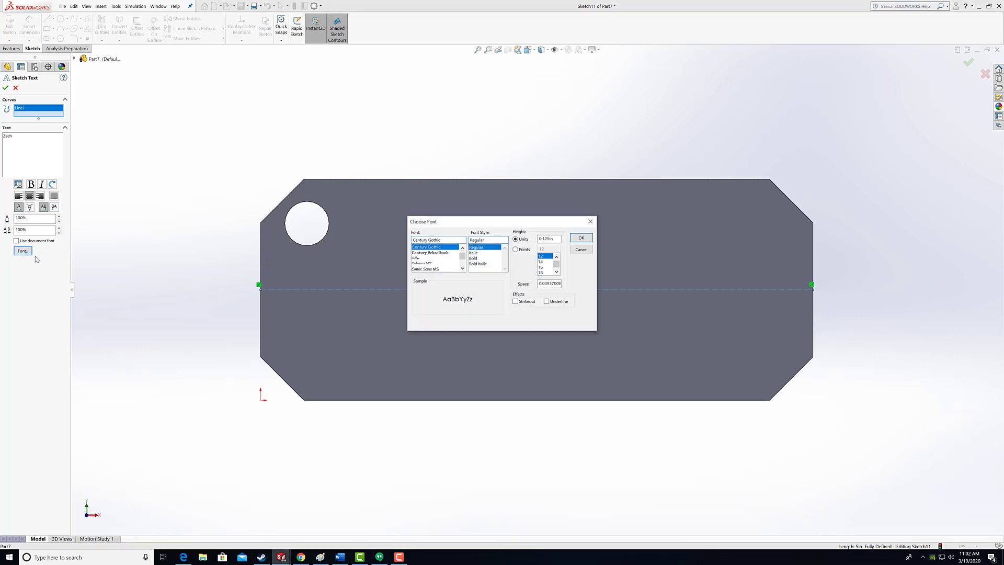
pyautogui.click(515, 250)
pyautogui.click(556, 271)
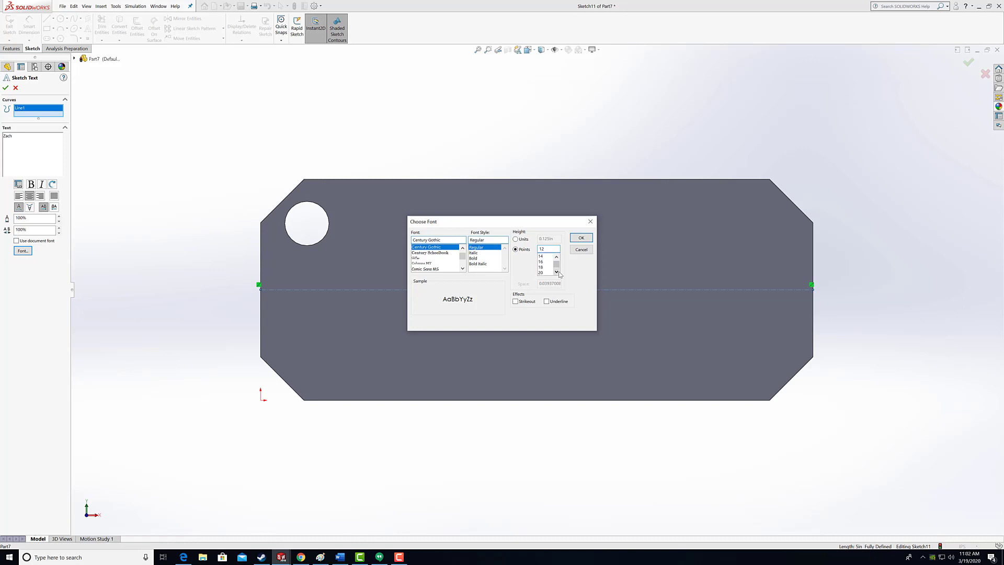
pyautogui.click(557, 272)
pyautogui.click(557, 272)
pyautogui.click(557, 272)
pyautogui.click(557, 272)
pyautogui.click(545, 273)
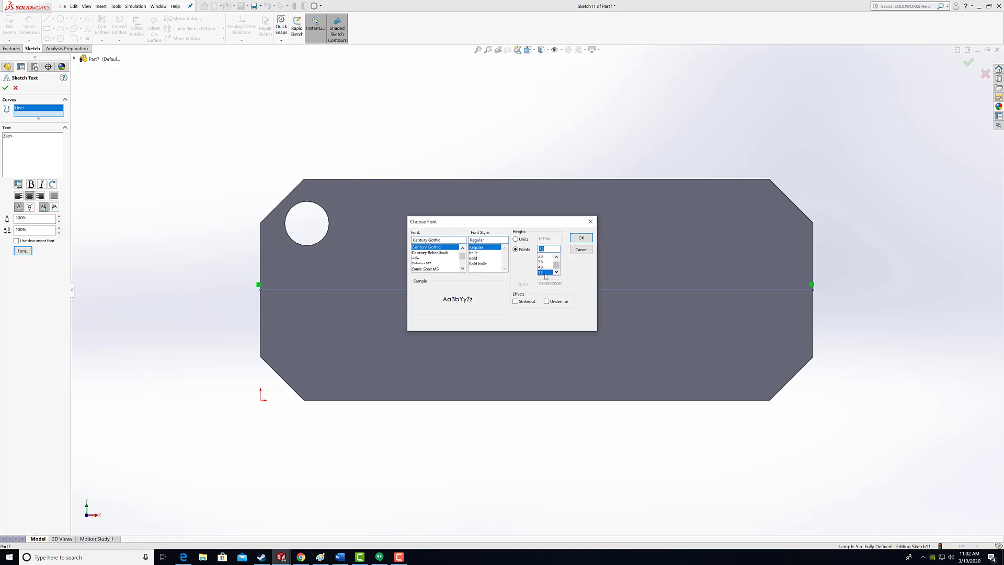
pyautogui.click(578, 239)
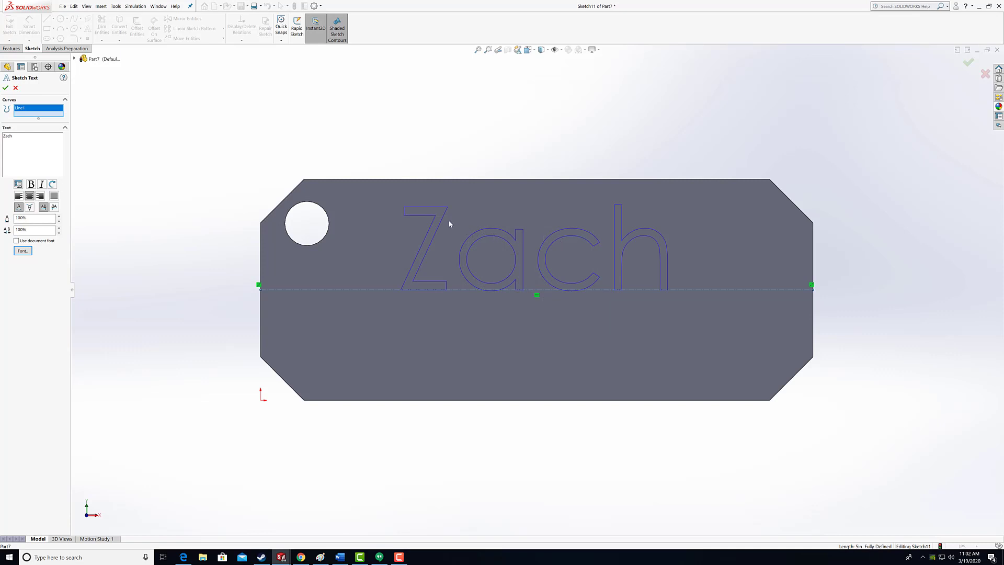
pyautogui.click(6, 89)
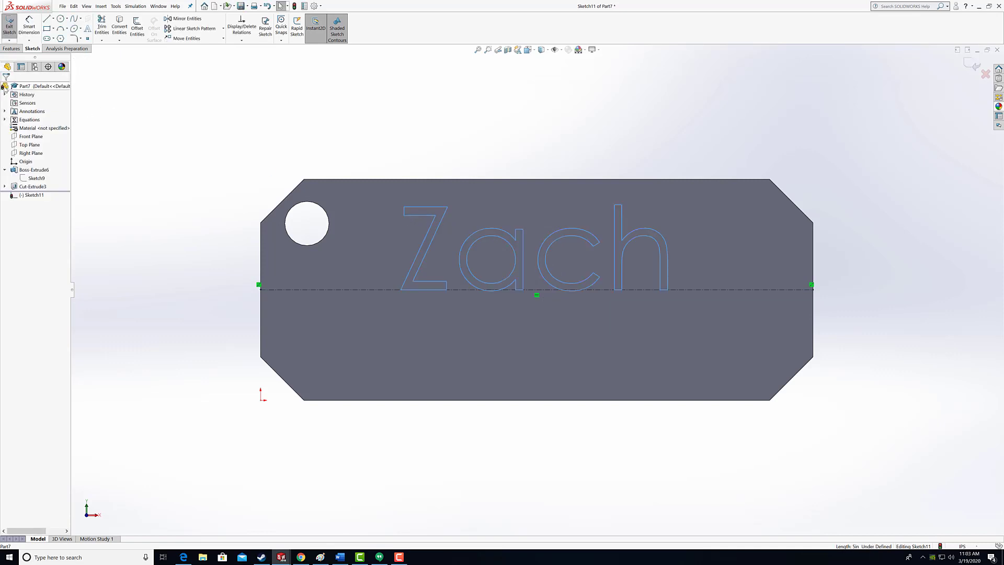
# Step: Extrude the name sketch as a boss to a blind depth of 0.10 in, merged with the plate
pyautogui.click(11, 48)
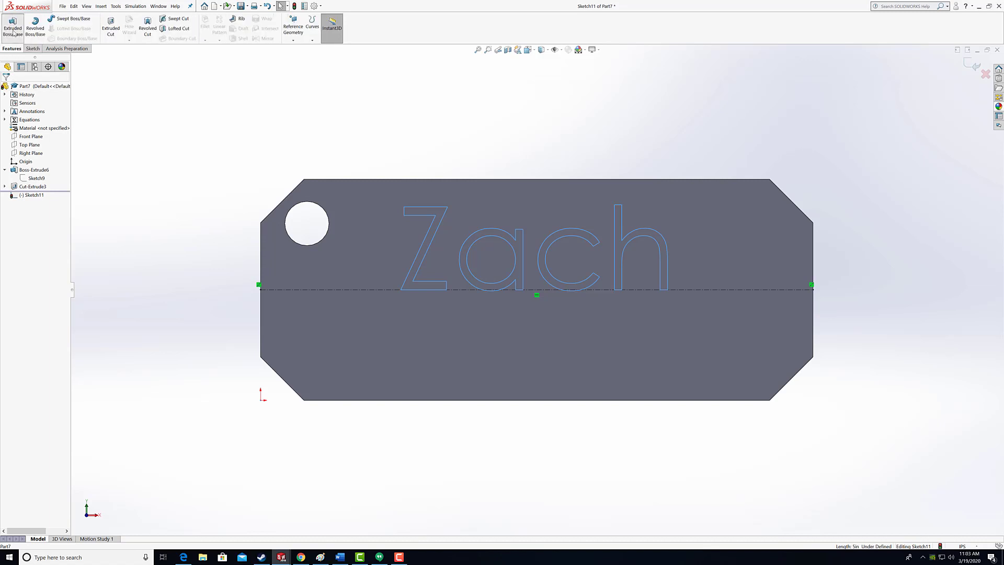
pyautogui.click(13, 29)
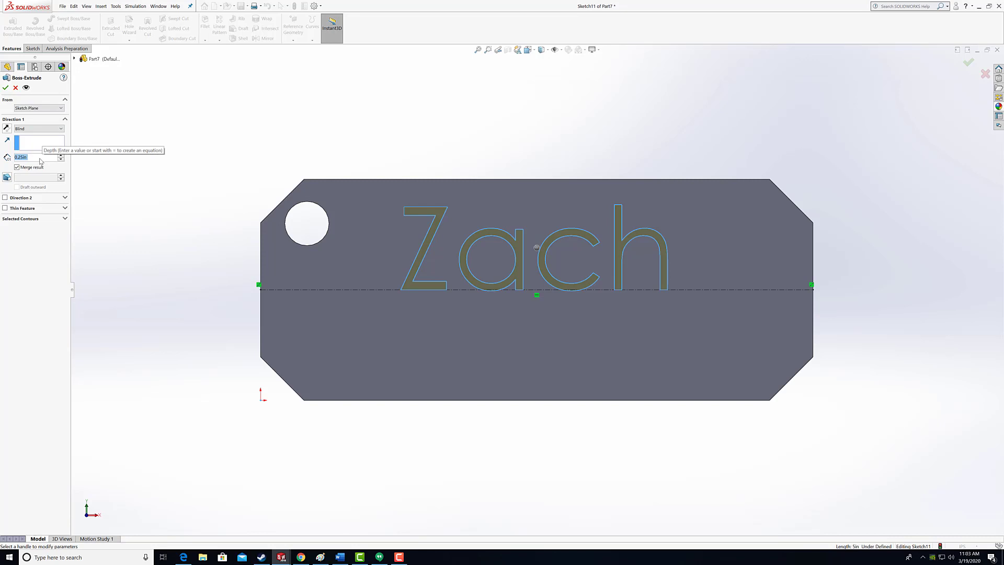
pyautogui.press('BackSpace')
pyautogui.write('.10')
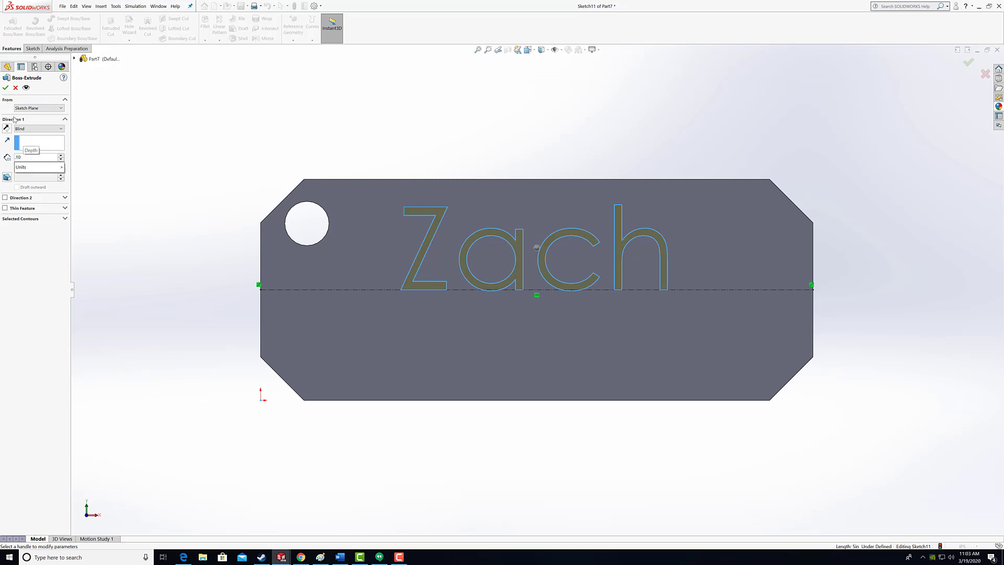
pyautogui.click(7, 89)
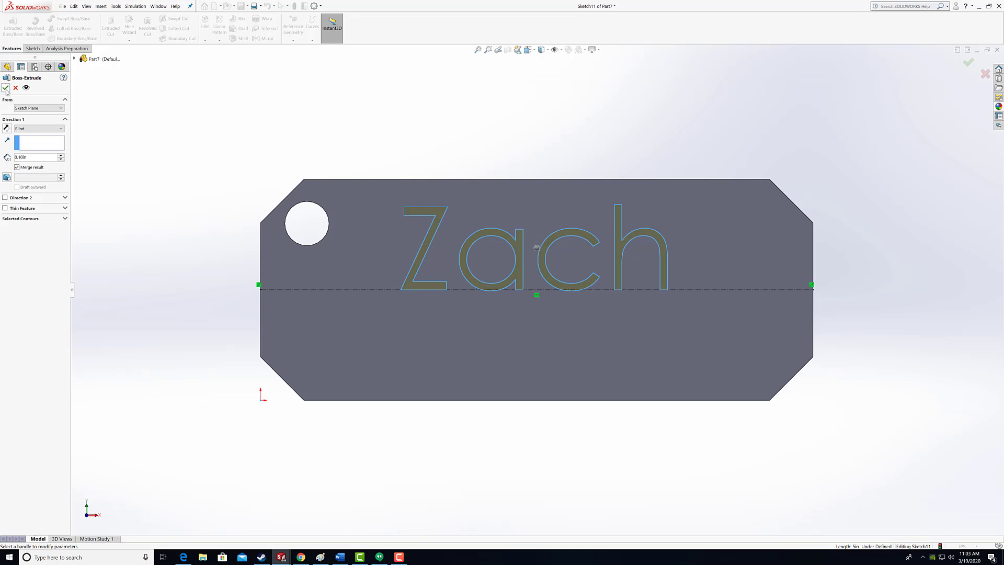
pyautogui.click(5, 87)
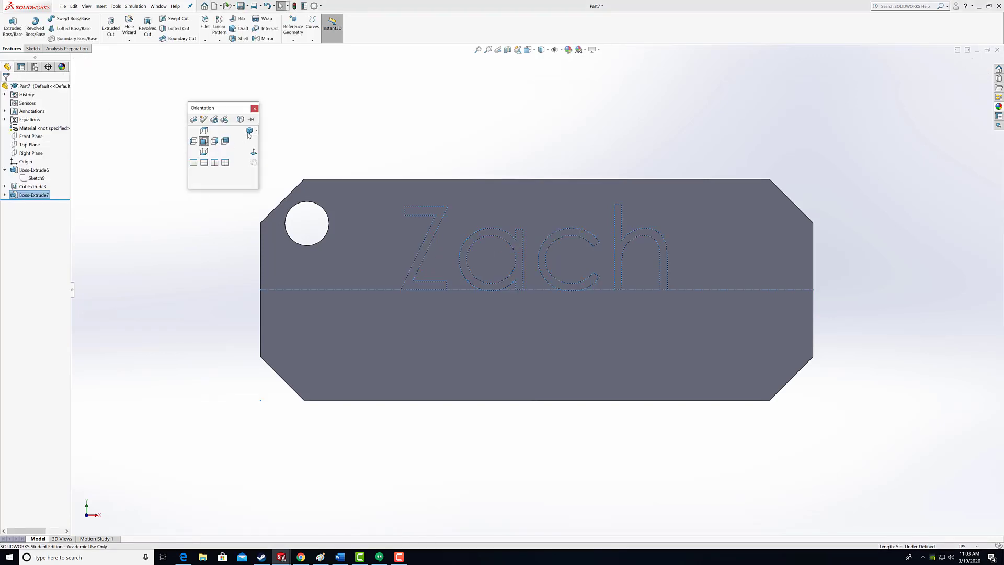
# Step: Fillet the plate's outer edges with a 0.03 in symmetric radius by selecting all eight perimeter side faces
pyautogui.hotkey('ctrl', '7')
pyautogui.click(240, 148)
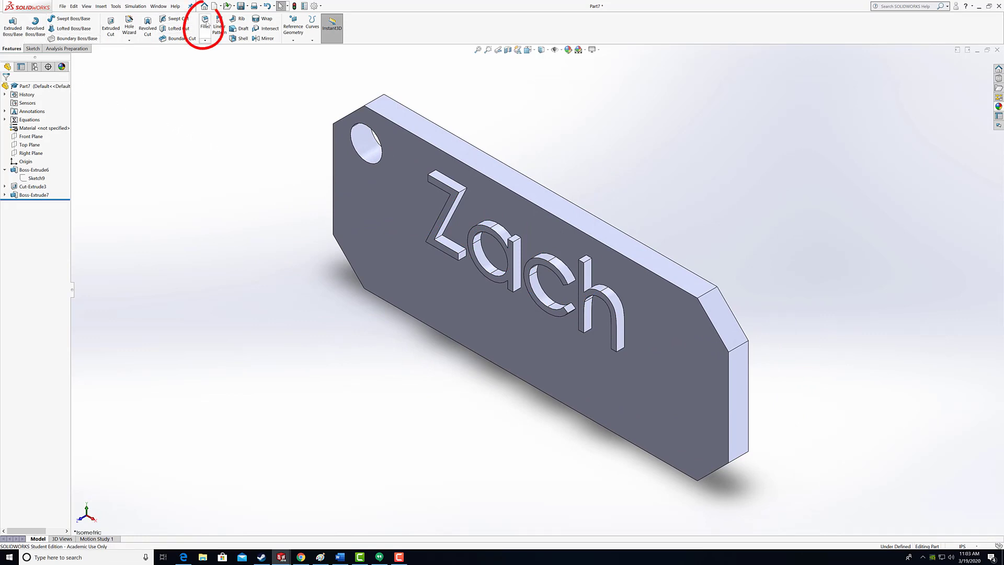
pyautogui.click(205, 24)
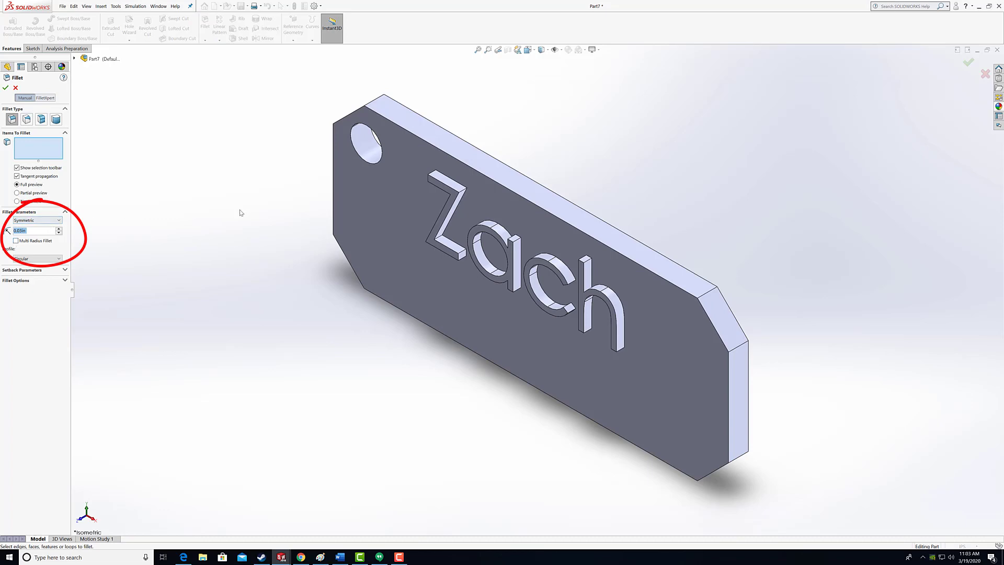
pyautogui.click(435, 132)
pyautogui.click(734, 355)
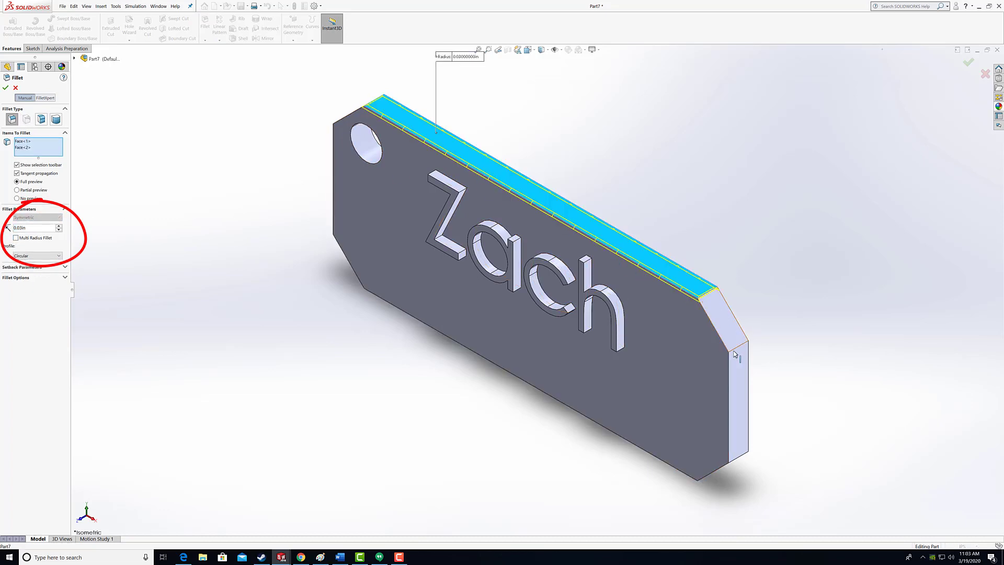
pyautogui.click(735, 385)
pyautogui.moveTo(715, 426); pyautogui.dragTo(677, 284, button='middle')
pyautogui.click(646, 288)
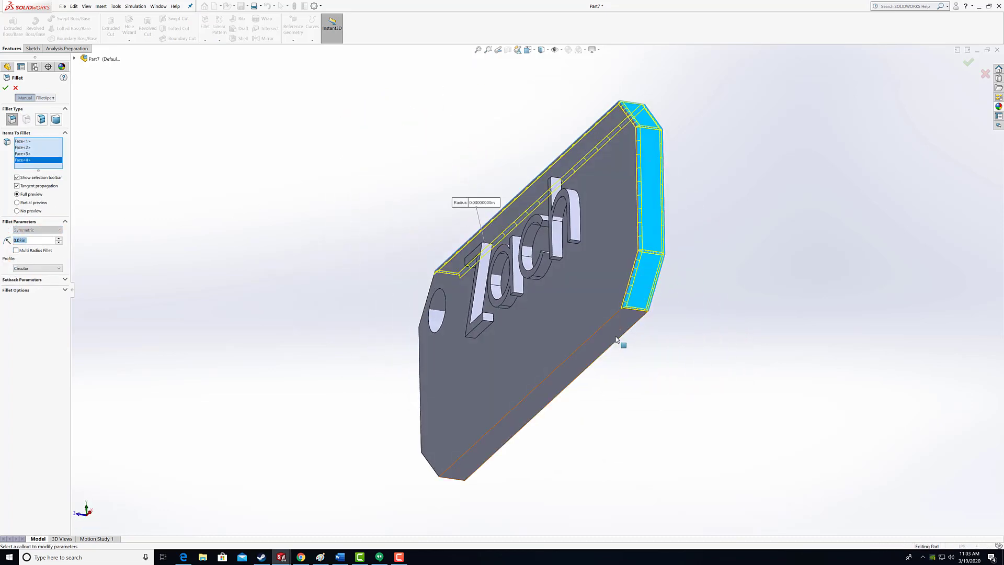
pyautogui.click(616, 340)
pyautogui.moveTo(616, 340); pyautogui.dragTo(402, 380, button='middle')
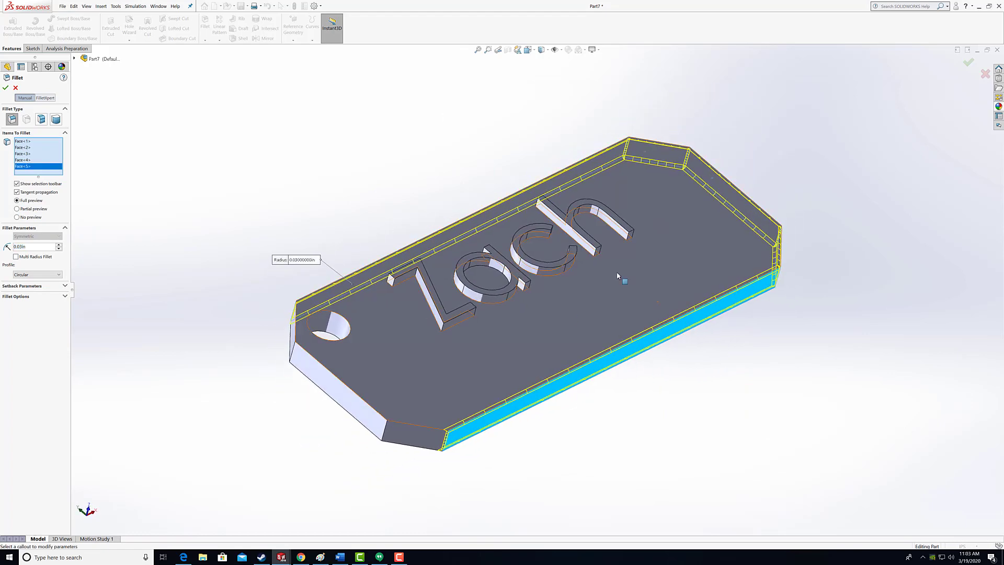
pyautogui.click(293, 335)
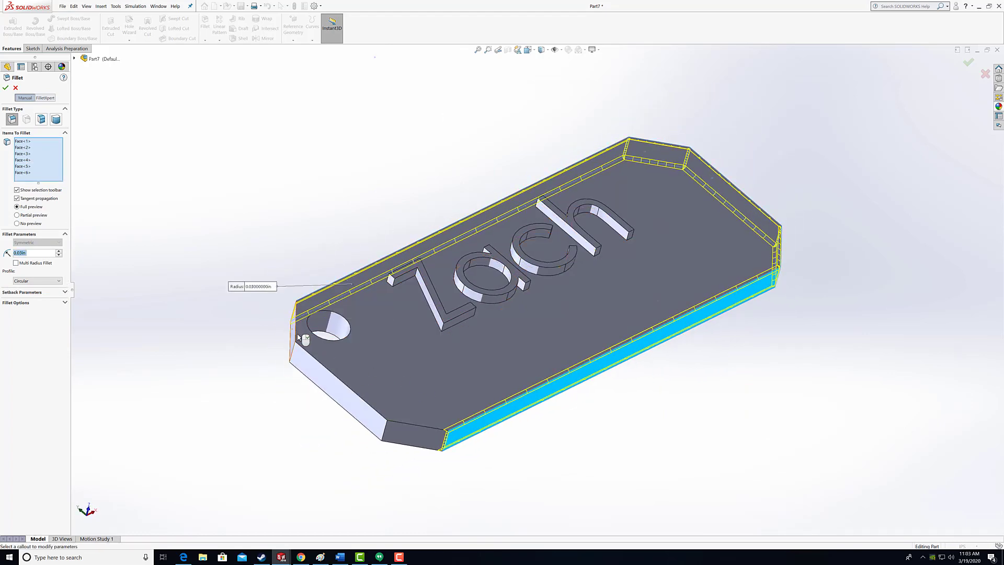
pyautogui.click(334, 390)
pyautogui.click(414, 435)
pyautogui.moveTo(413, 435); pyautogui.dragTo(431, 374, button='middle')
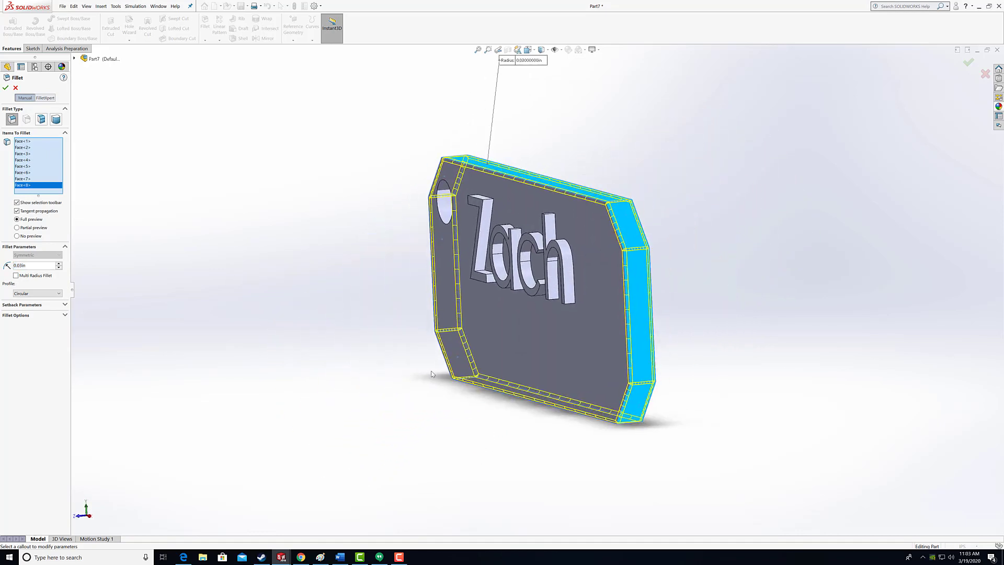
pyautogui.click(5, 88)
pyautogui.moveTo(292, 219); pyautogui.dragTo(363, 191, button='middle')
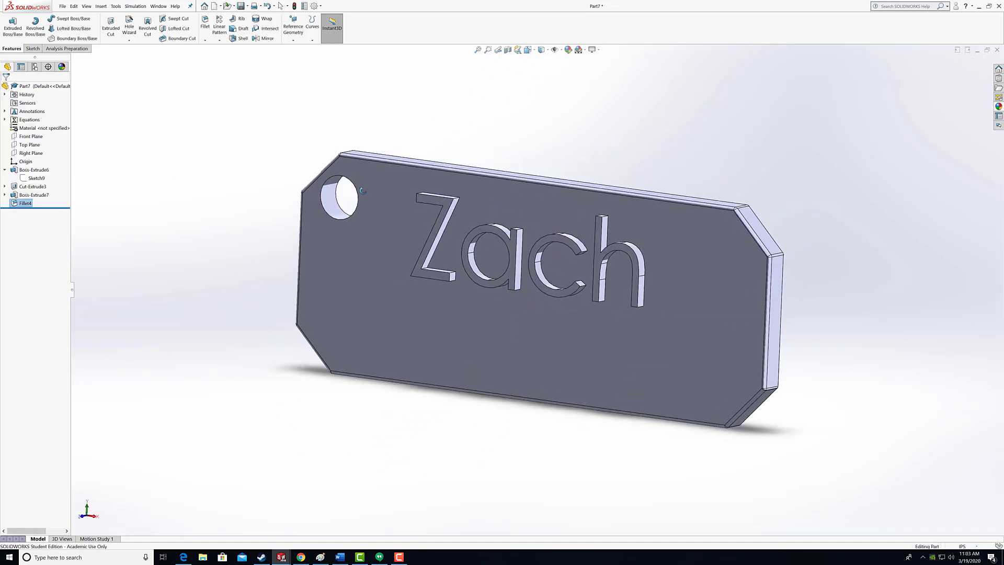
pyautogui.click(531, 49)
pyautogui.click(564, 73)
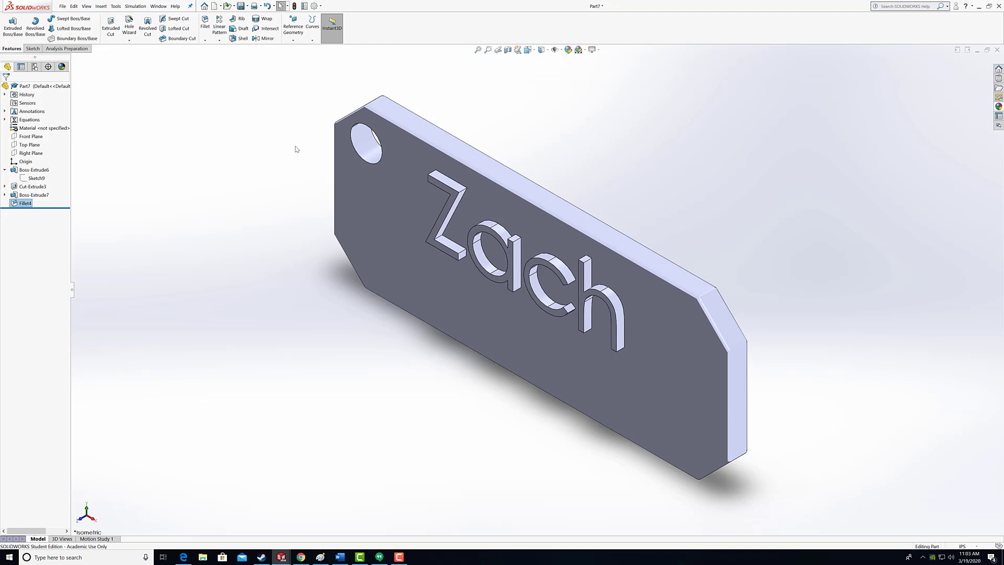
pyautogui.click(411, 134)
pyautogui.rightClick(411, 133)
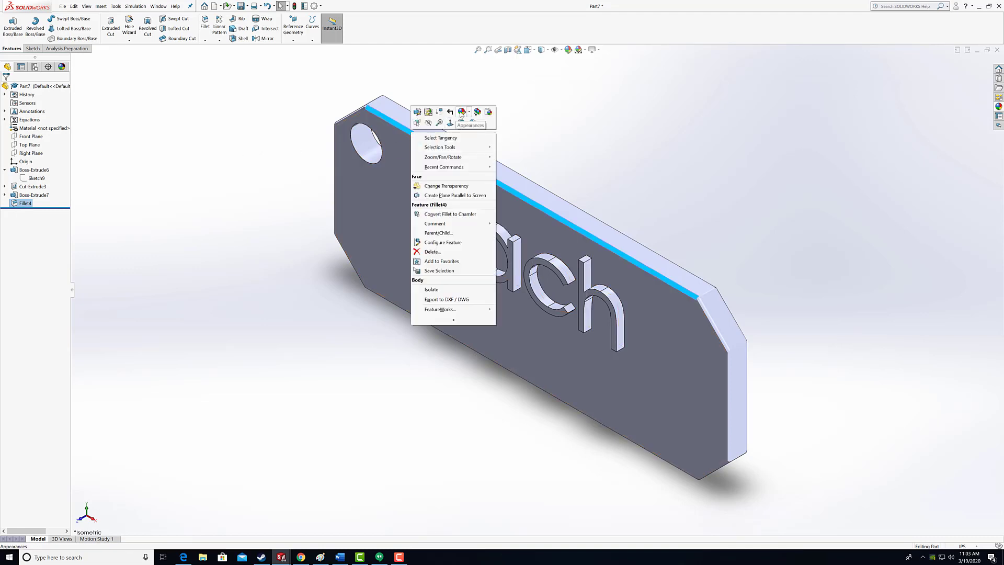
pyautogui.click(282, 95)
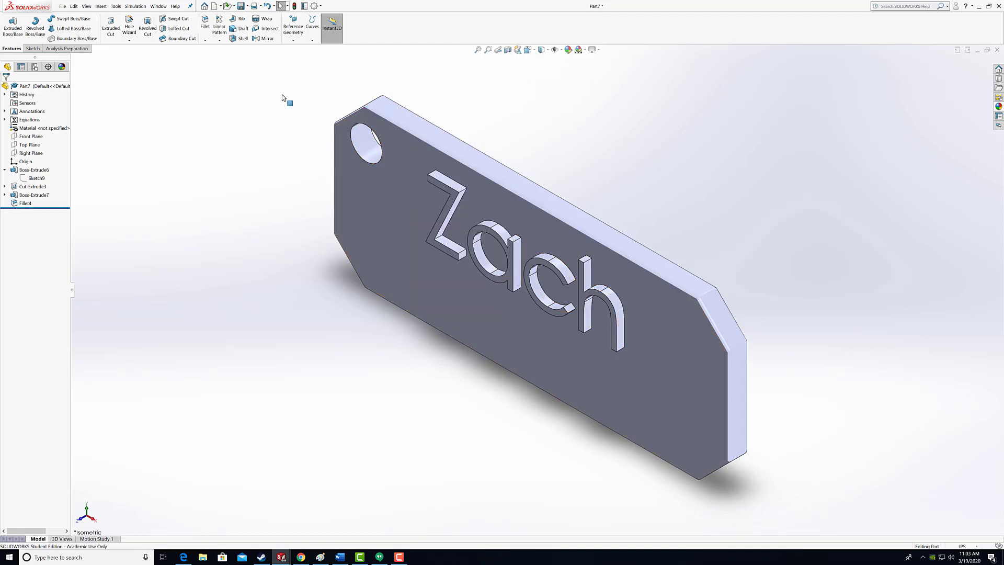